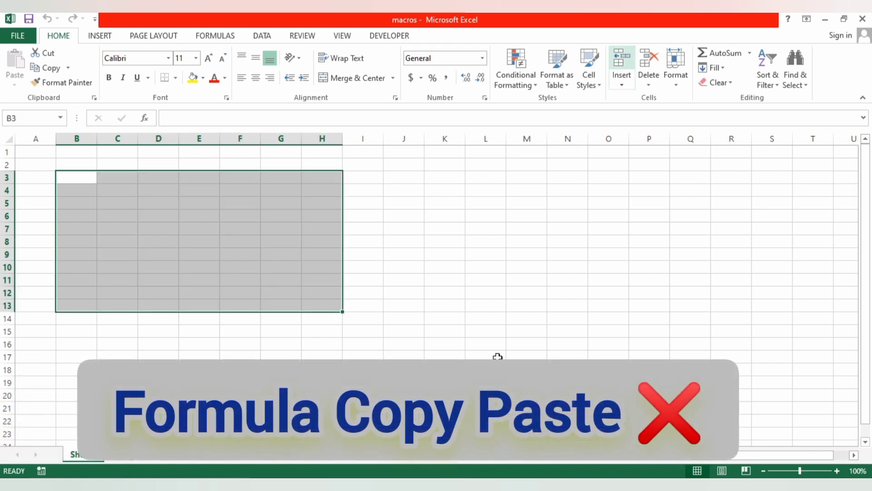
left_click(322, 370)
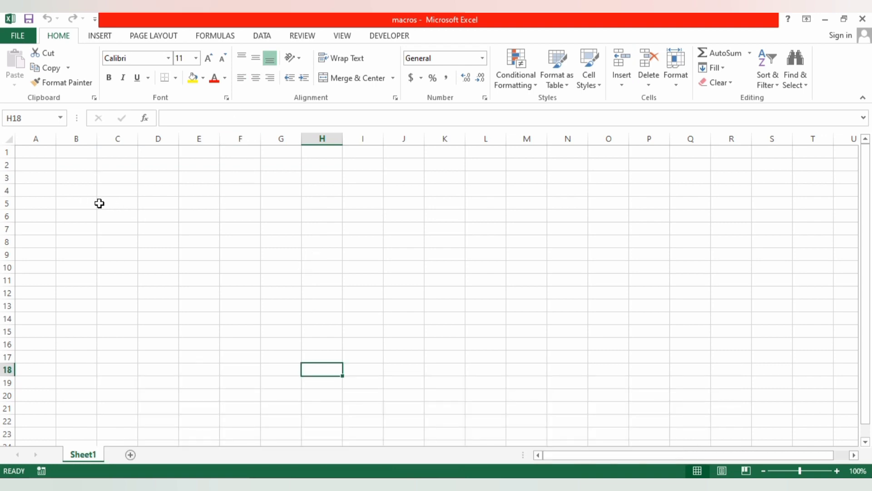
left_click_drag(88, 188, 308, 310)
left_click_drag(79, 203, 361, 326)
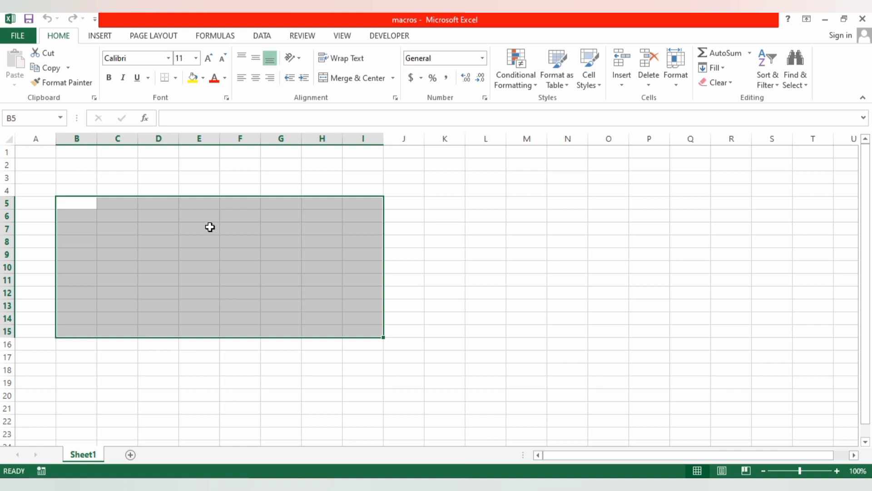
left_click_drag(84, 168, 412, 410)
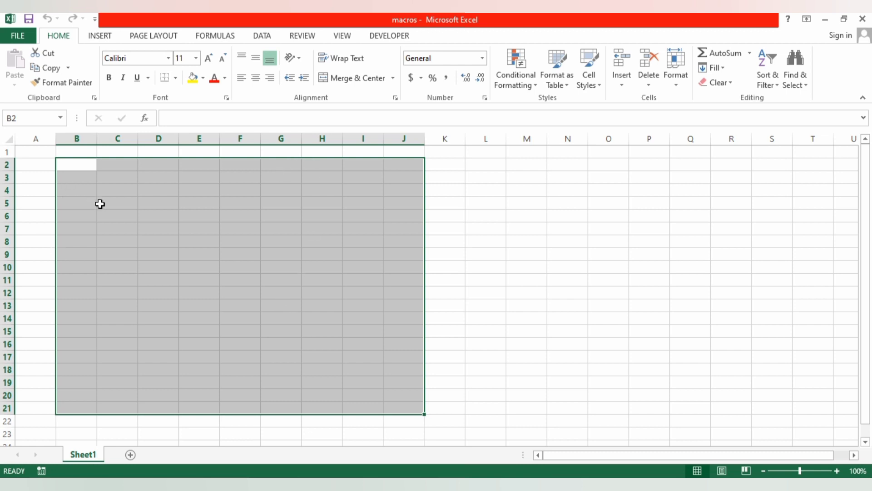
left_click(440, 192)
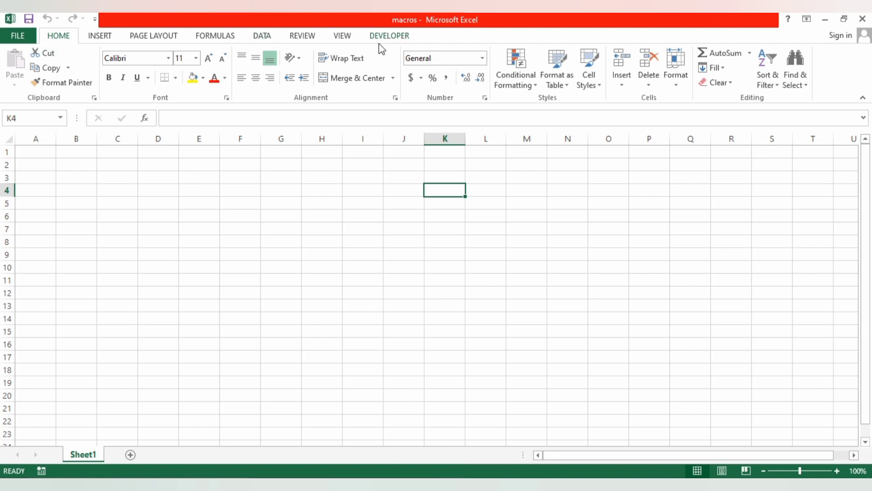
- Make sure the Developer tab is enabled in the ribbon customization options
left_click(24, 40)
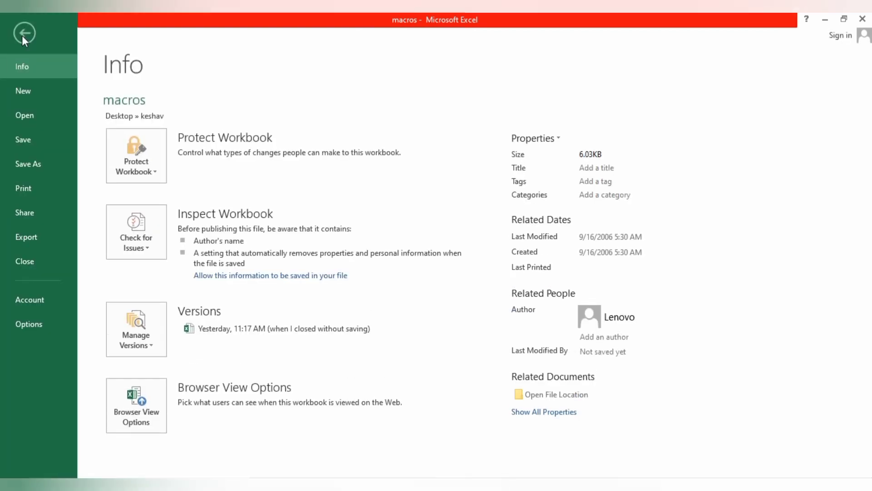
key("Escape")
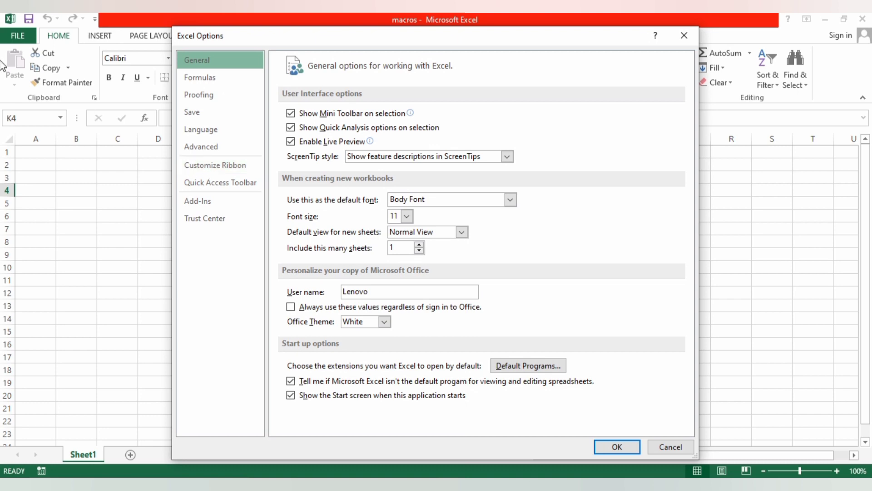
left_click(213, 169)
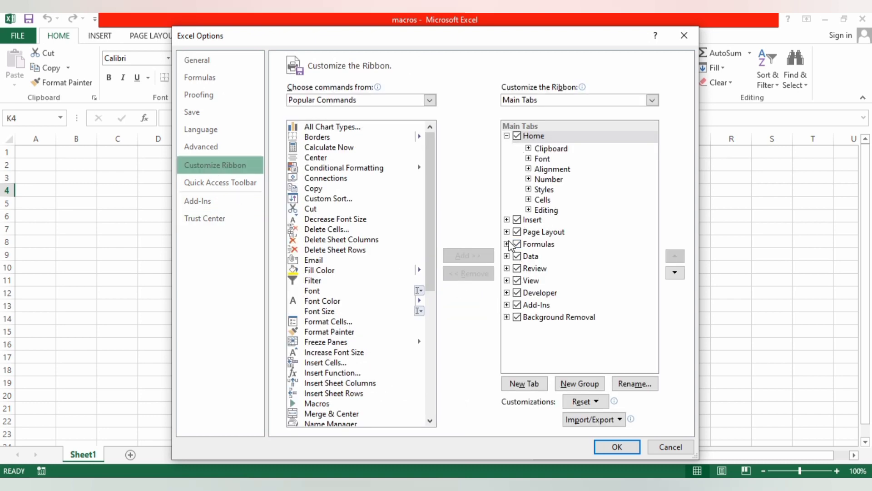
left_click(518, 292)
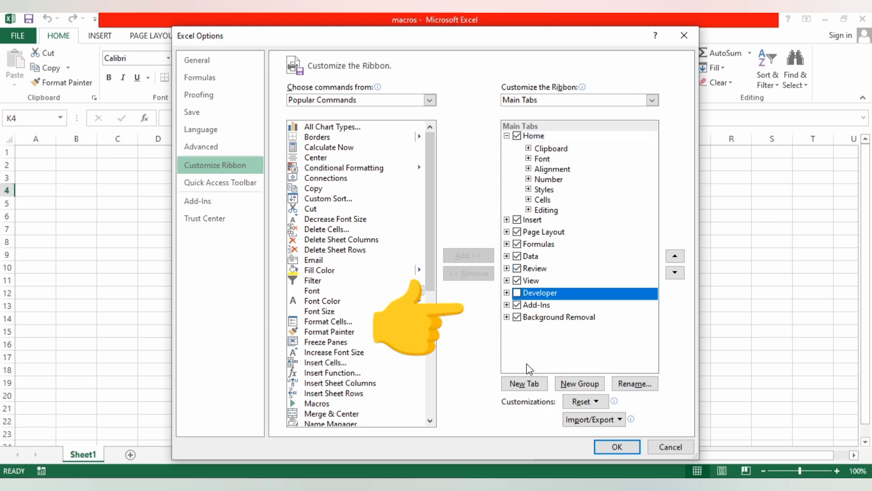
left_click(517, 293)
left_click(617, 446)
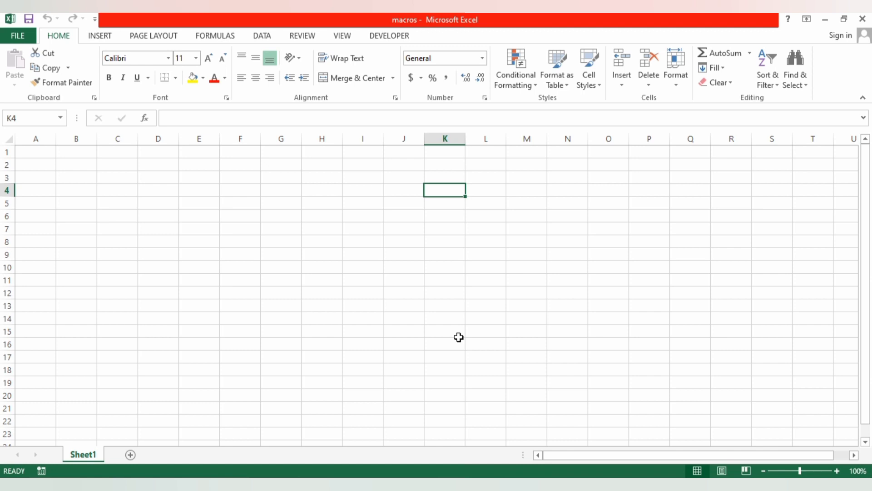
- Start recording a macro stored in this workbook, with Ctrl+Shift+B assigned as its shortcut
left_click(390, 38)
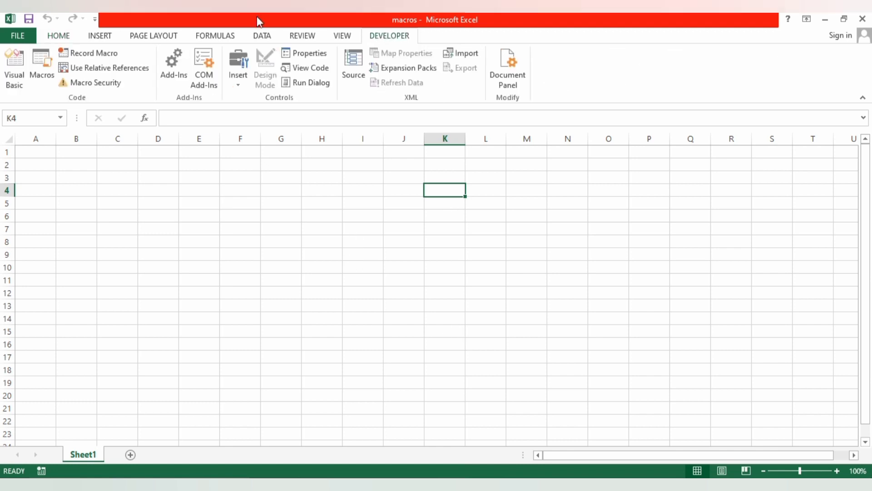
left_click(93, 54)
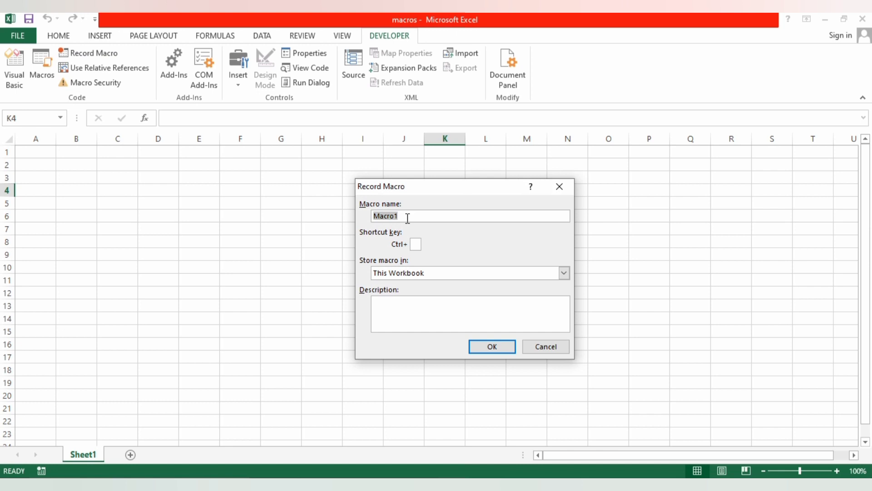
left_click(414, 246)
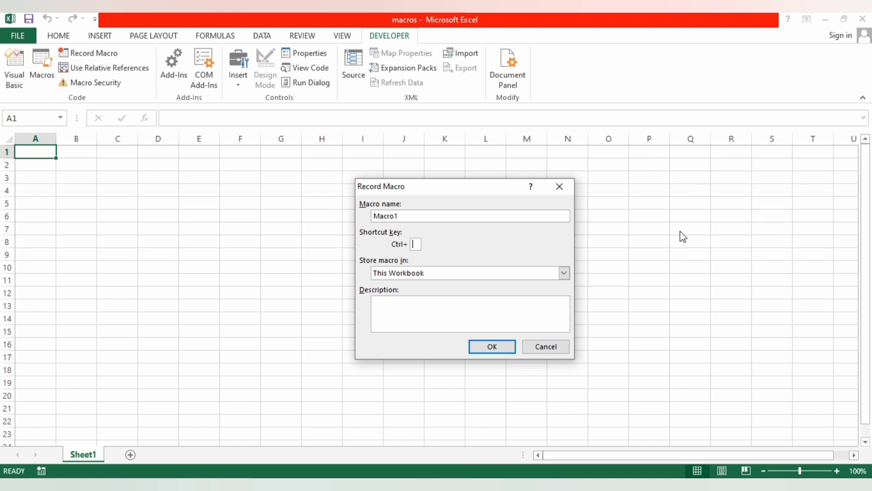
type("B")
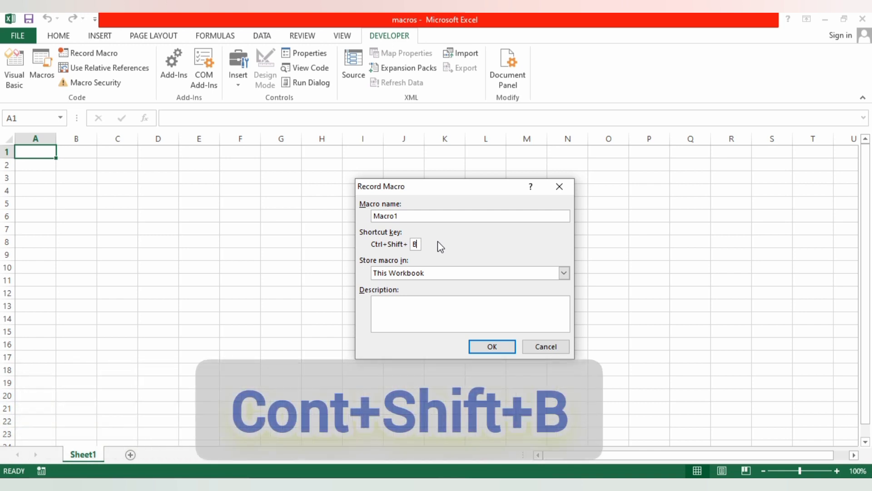
left_click(493, 347)
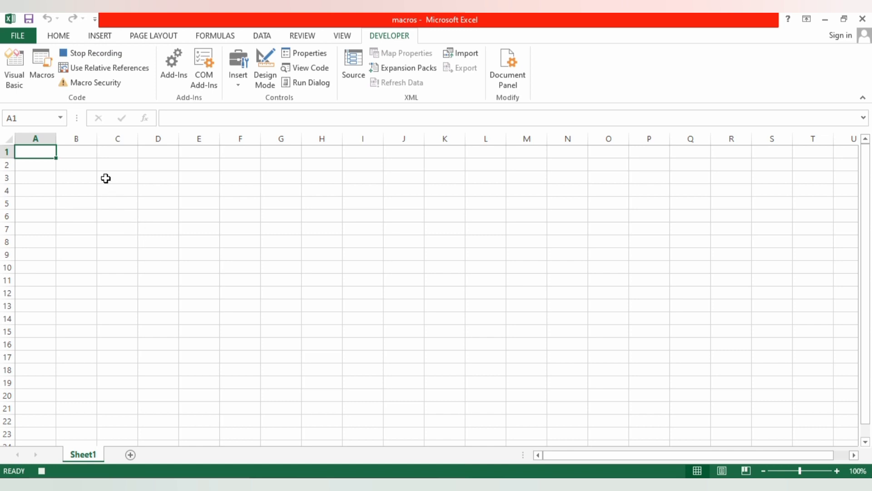
- Merge and center B3:F3 and enter the student's name in the merged cell
left_click_drag(75, 175, 233, 178)
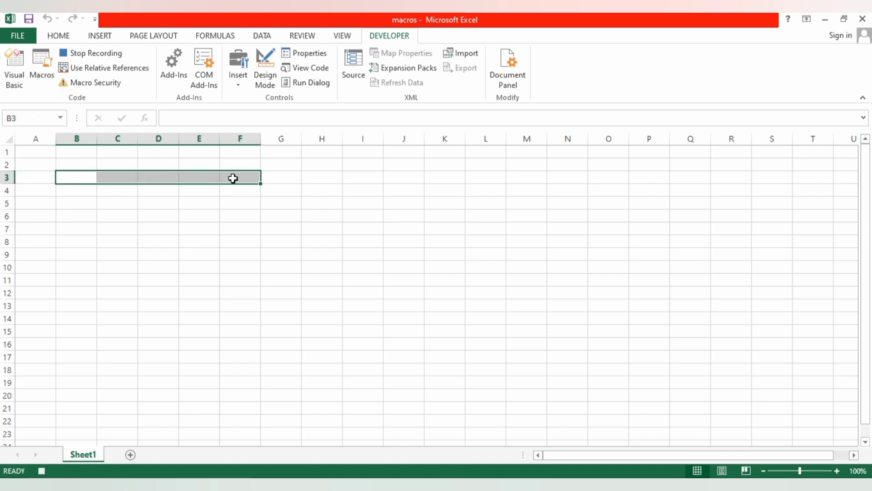
left_click(58, 36)
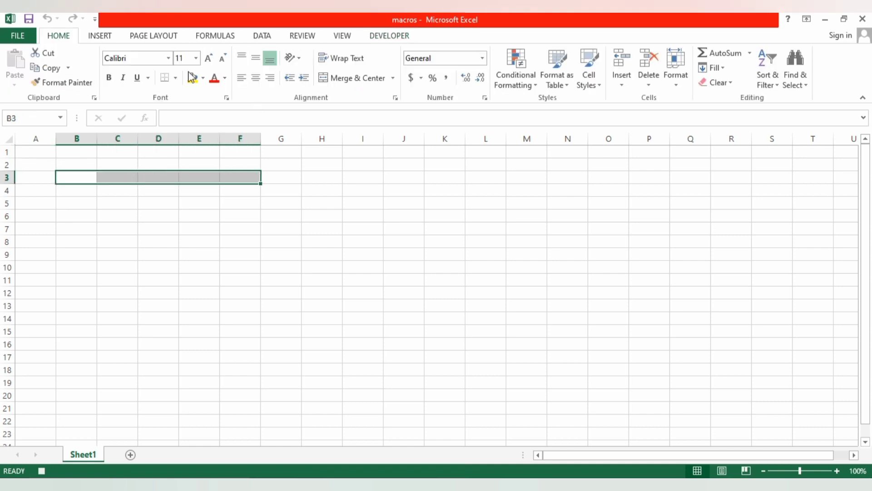
left_click(347, 77)
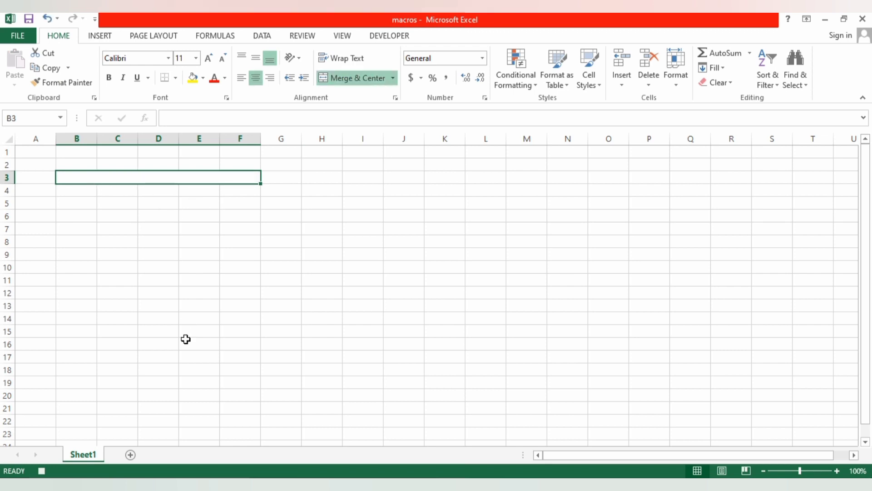
type("dh")
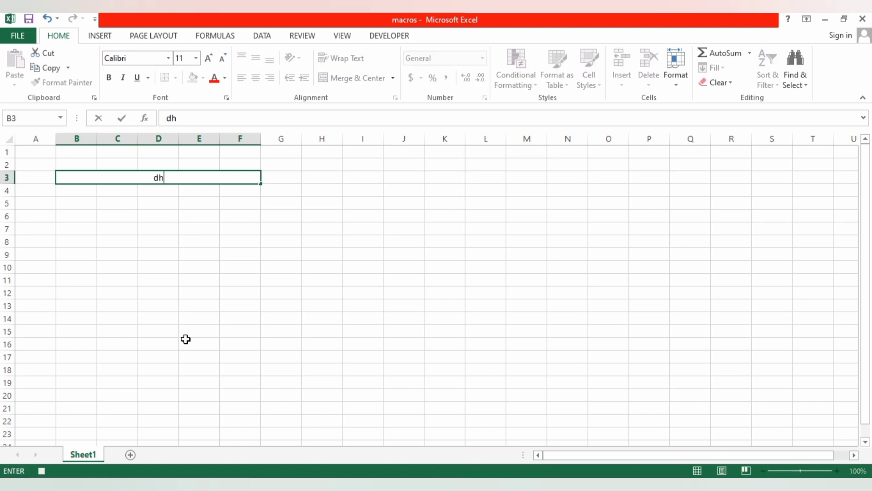
type("ruv")
left_click(166, 251)
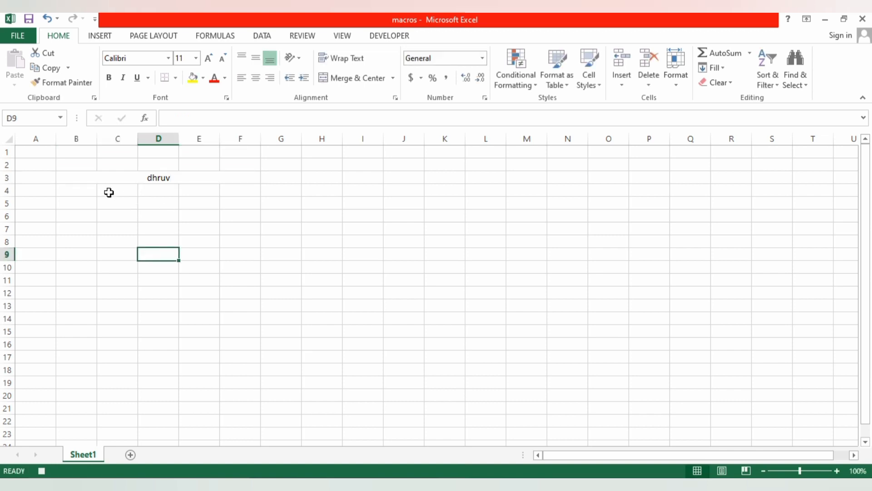
- Enter the labels CLASS in C4 and ROLL NO in C5
left_click(115, 191)
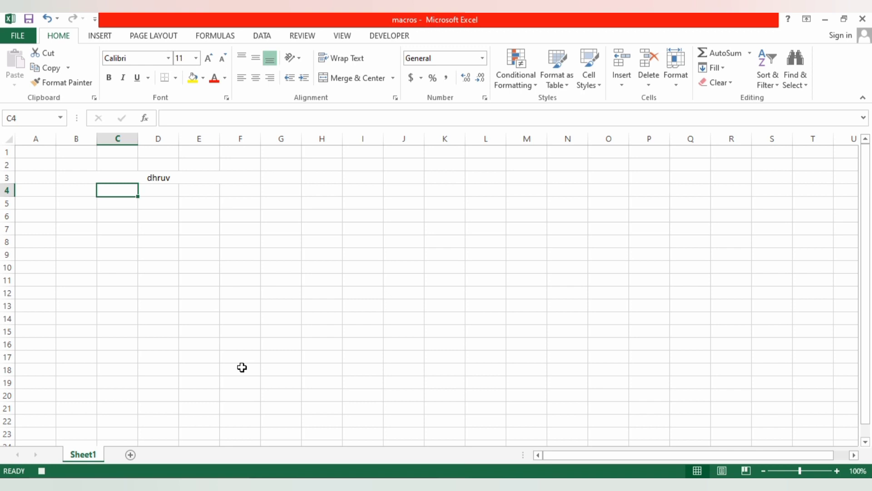
type("CLASS")
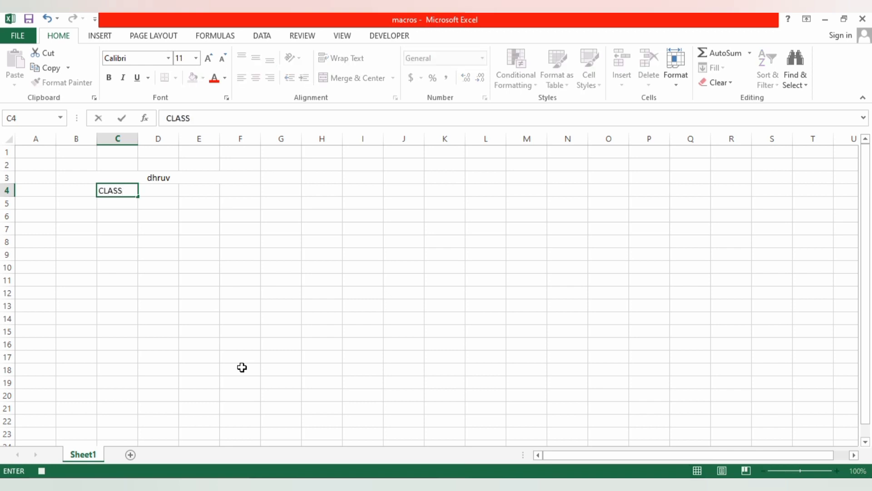
left_click(113, 203)
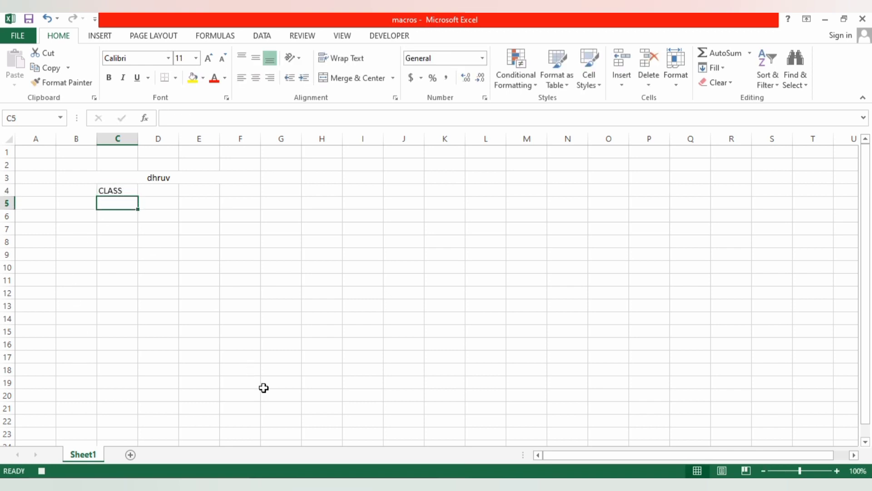
type("ROLL ")
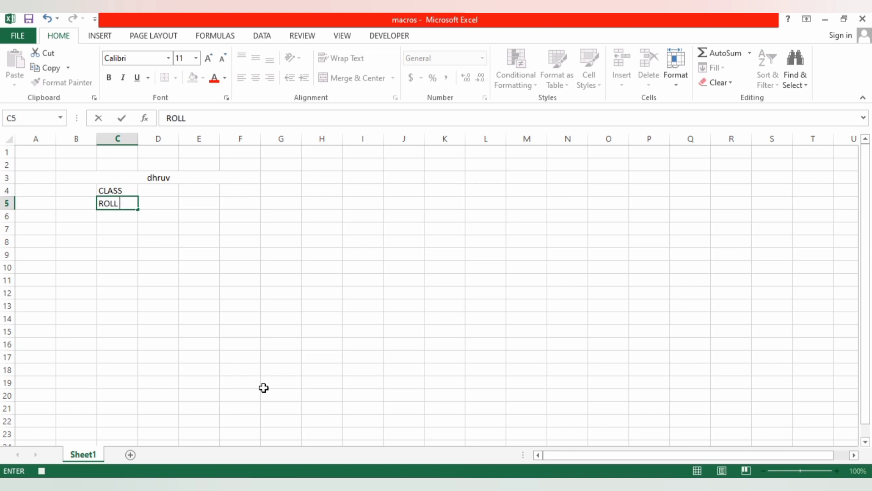
type("NO")
key("Return")
- Extend the C4 label to CLASS-TALLY and append a hyphen and the student's roll number to the C5 label
left_click(122, 191)
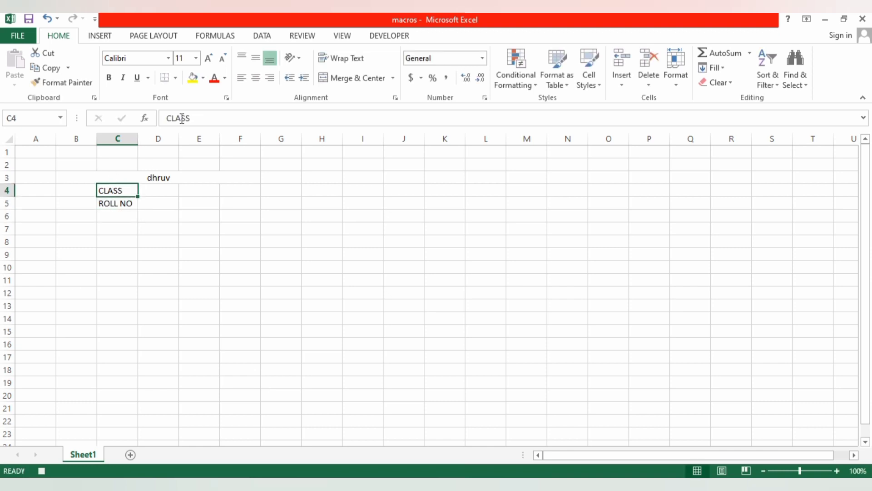
left_click(199, 118)
type("-")
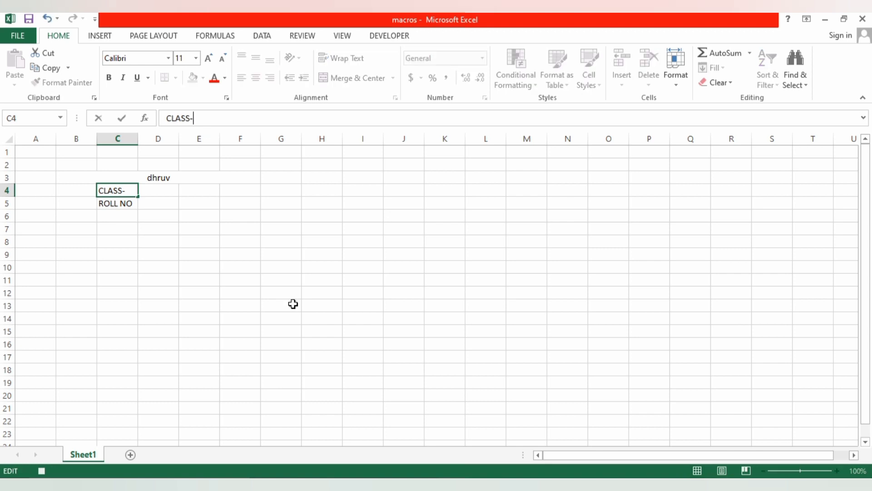
type("TALLY")
key("Return")
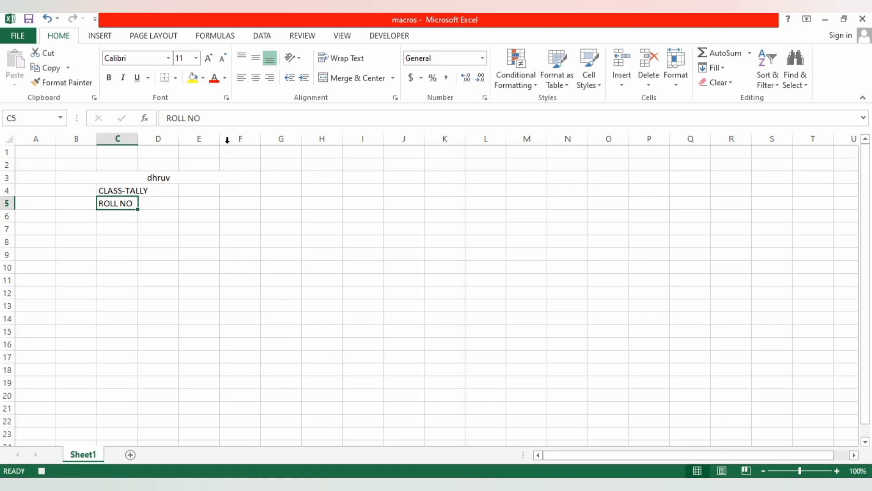
left_click(213, 118)
type("-")
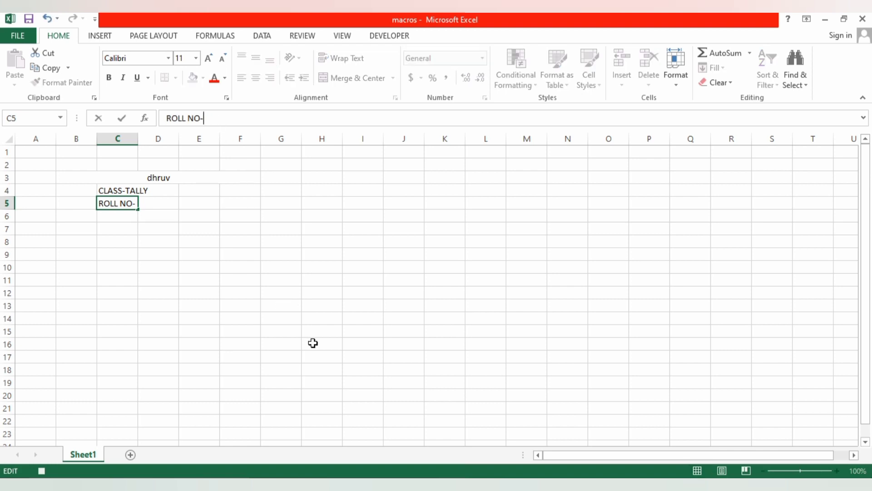
type("9953")
left_click(188, 264)
- Merge and center the class row across C4:F4 and the roll number row across C5:F5
left_click_drag(120, 192, 245, 190)
left_click(351, 78)
left_click_drag(132, 205, 248, 203)
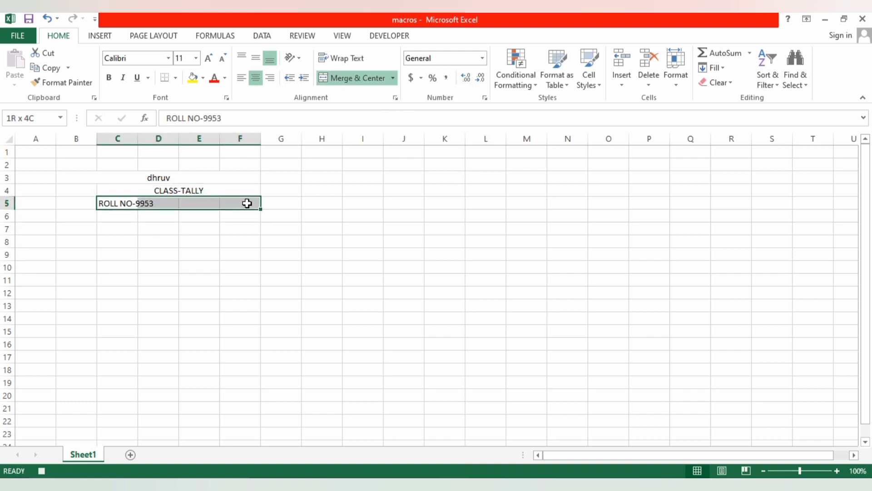
left_click(353, 76)
left_click(187, 404)
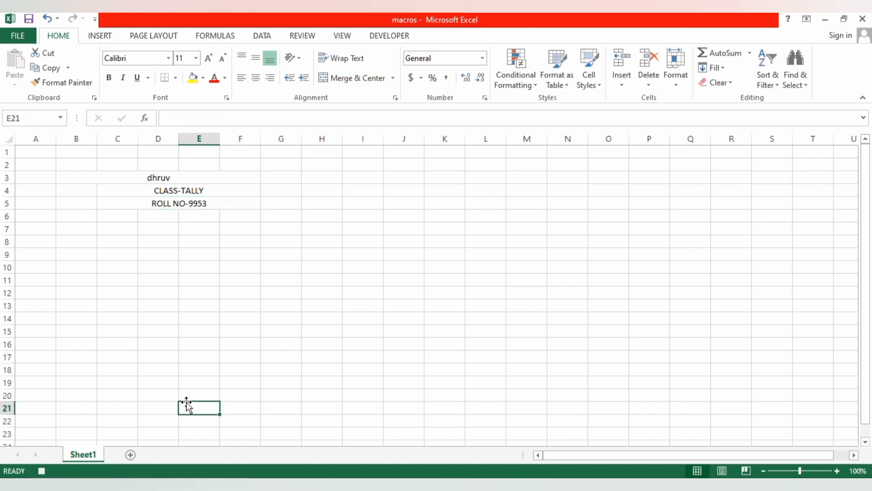
- Enter the heading SUBJECTS in C6, below the roll number
left_click(128, 216)
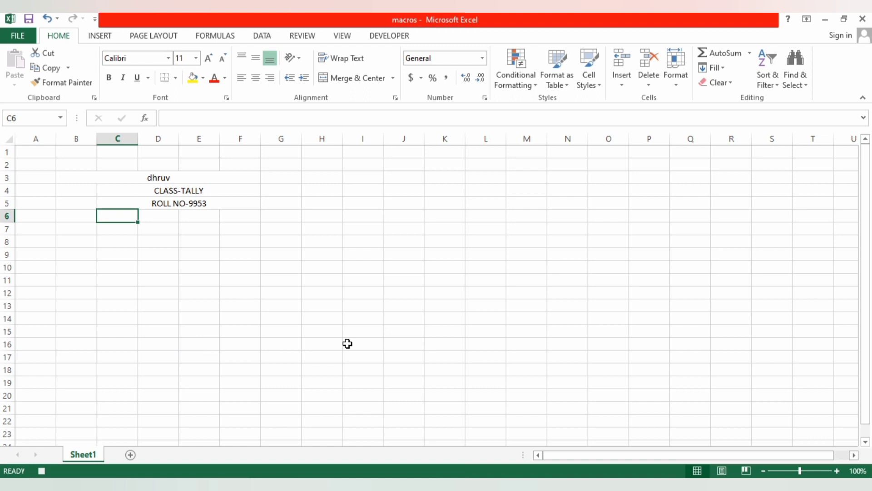
type("SUBJECTS")
key("Return")
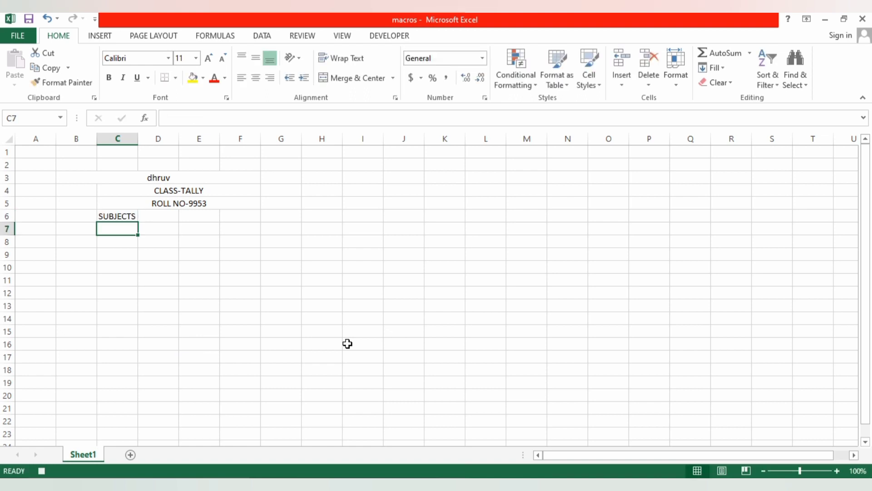
- Merge C6:F6 and left-align the SUBJECTS heading in it
left_click_drag(127, 218, 165, 217)
left_click_drag(223, 216, 228, 216)
left_click(352, 79)
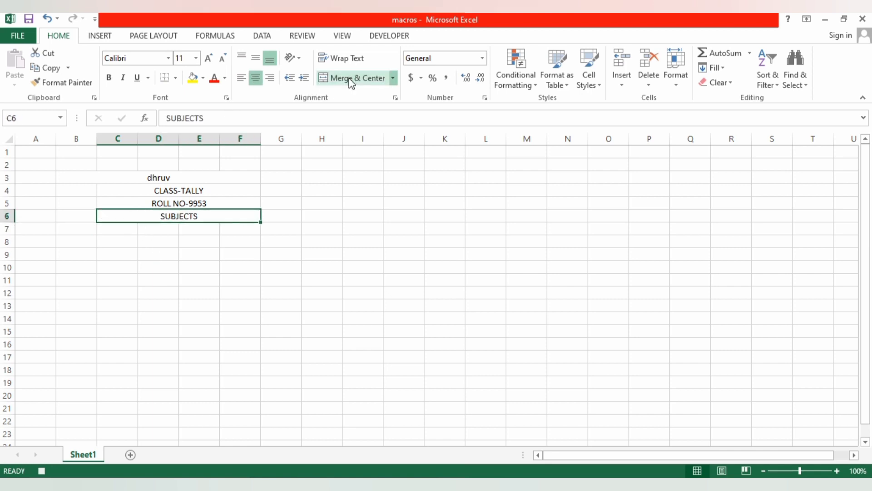
left_click(241, 78)
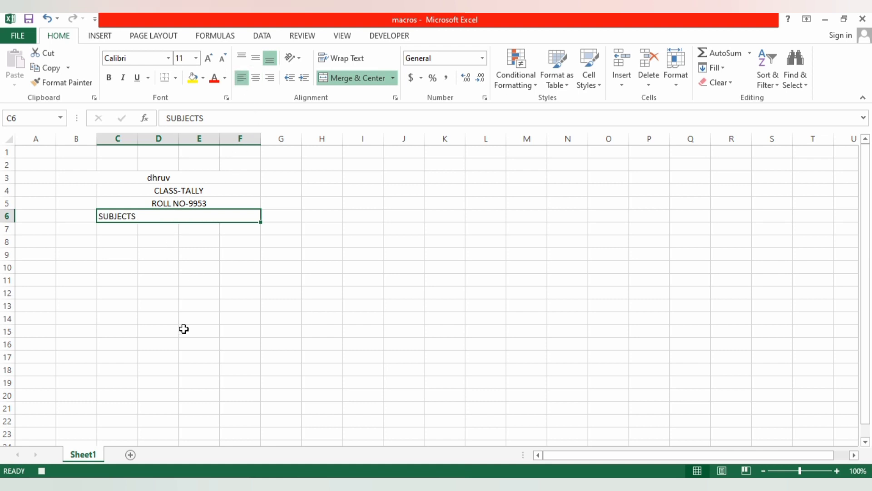
- Enter the subjects GST in C7 and TAX in C8, below the SUBJECTS heading
left_click(121, 229)
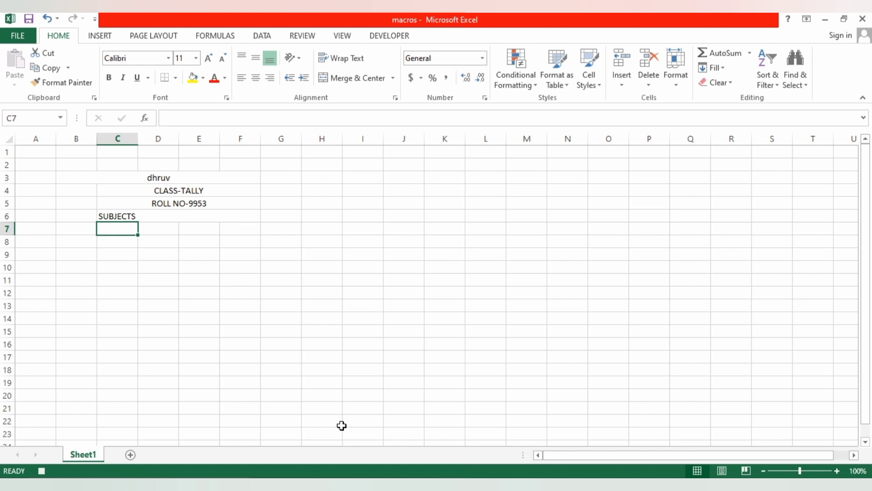
type("GST")
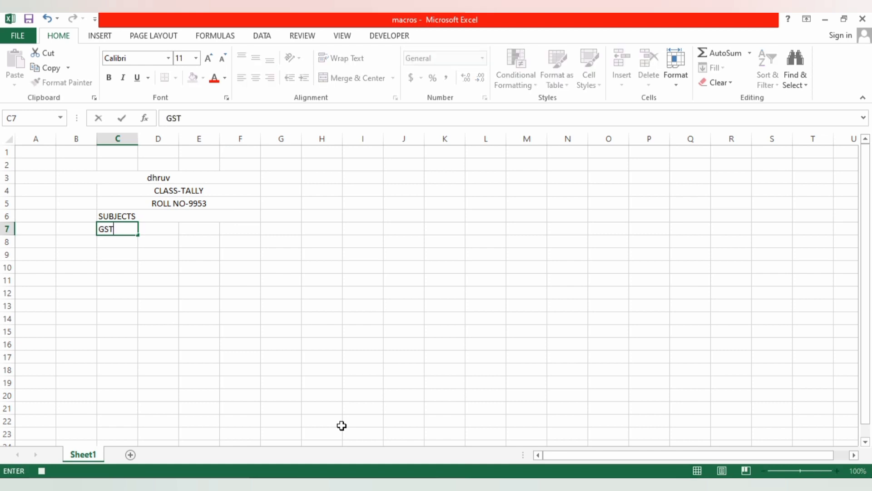
key("Return")
type("TAX")
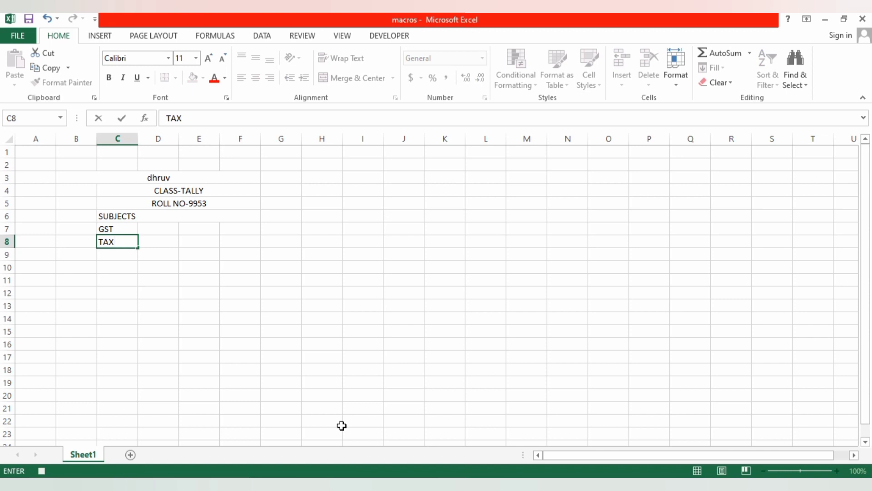
- Enter the subjects ACCOUNTS in E7 and EXCEL in E8
key("Right")
key("Up")
key("Right")
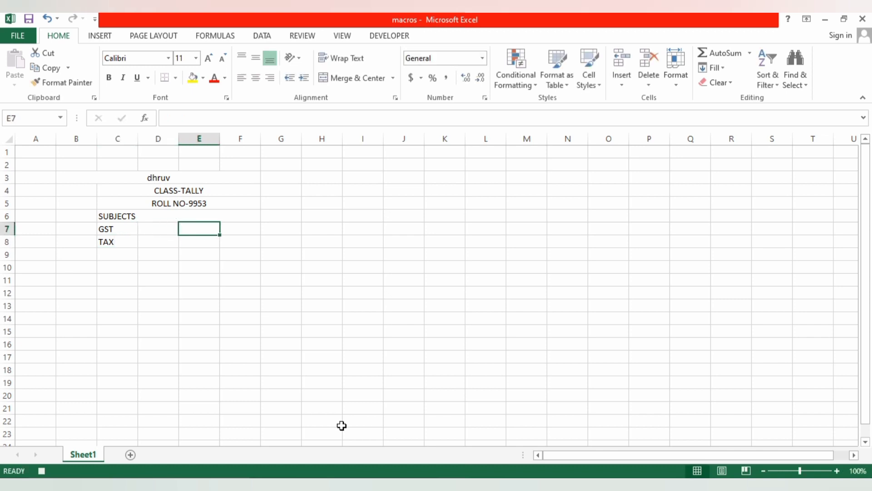
type("ACCOUNTS")
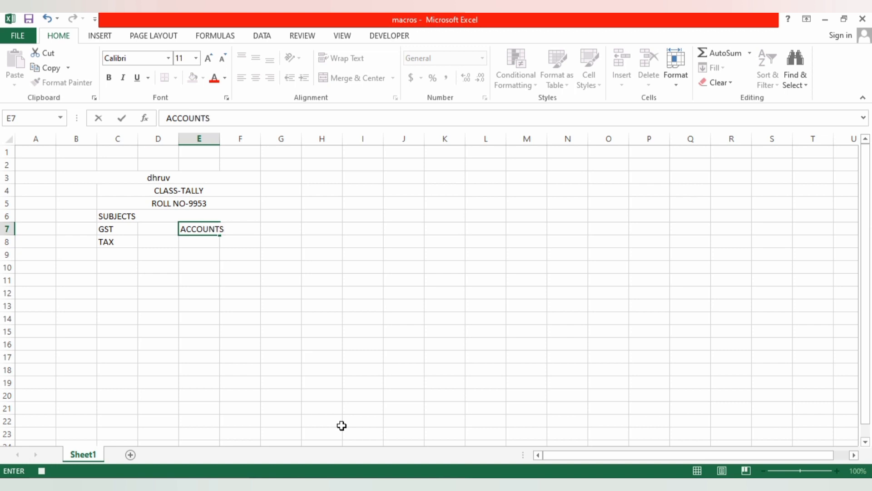
key("Return")
type("EC")
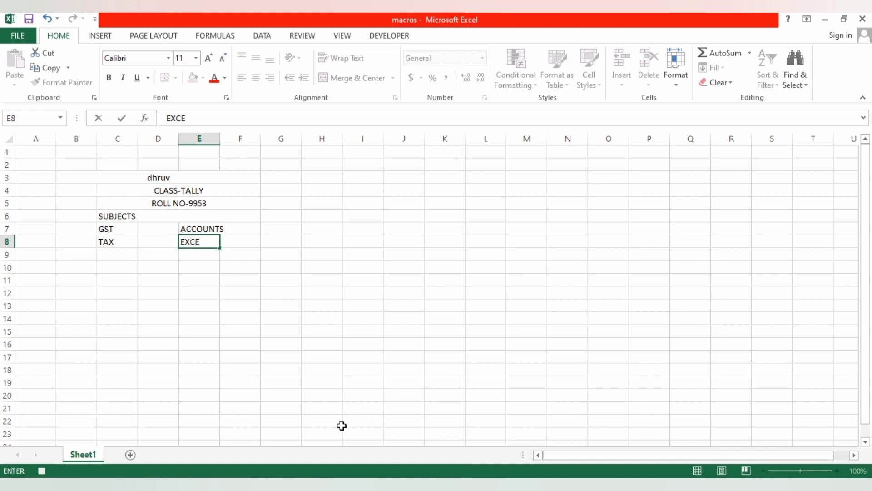
type("CEL")
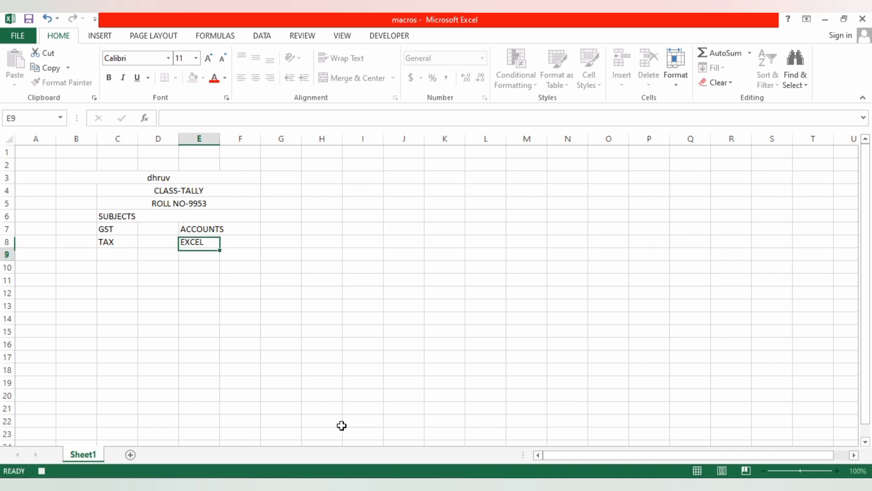
key("Return")
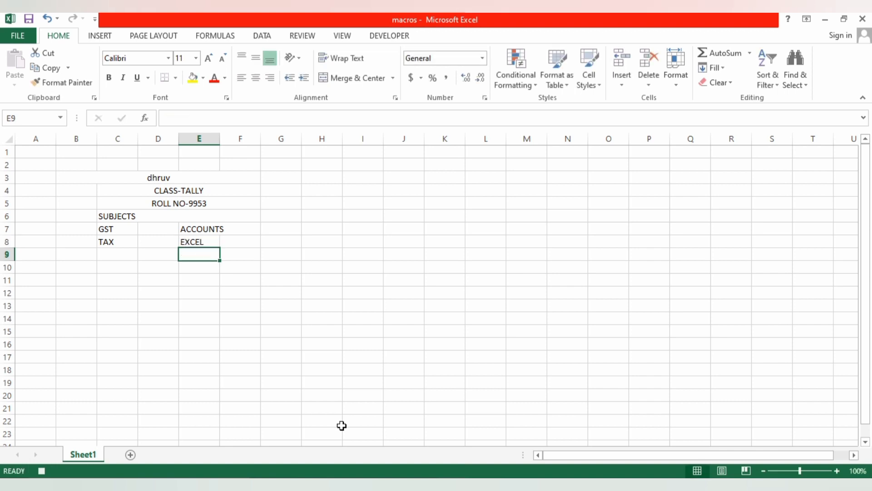
- Enter the marks 65 for GST in D7 and 85 for TAX in D8
left_click(157, 228)
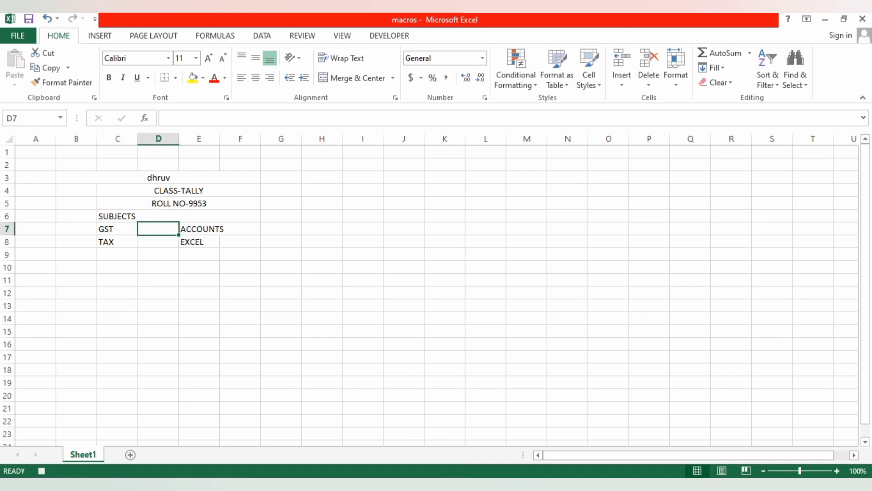
type("65")
key("Return")
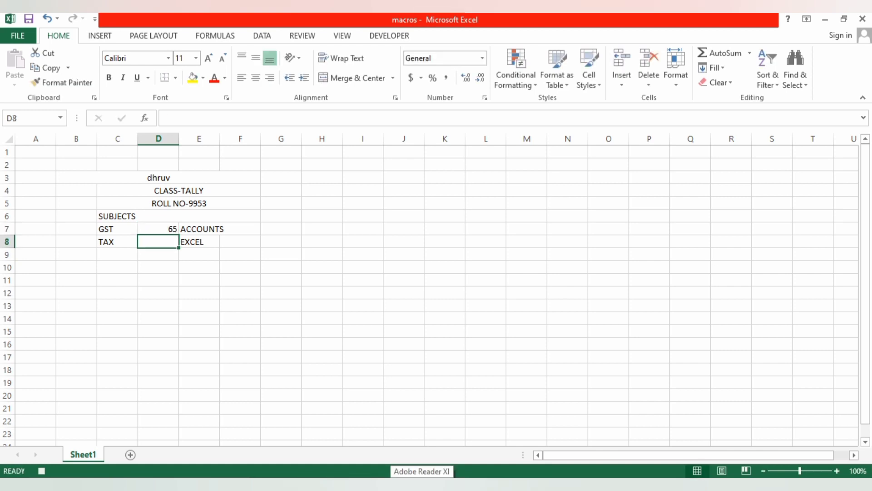
type("85")
key("Right")
key("Right")
- Widen column E so that the ACCOUNTS label fits in its cell
key("Up")
key("Up")
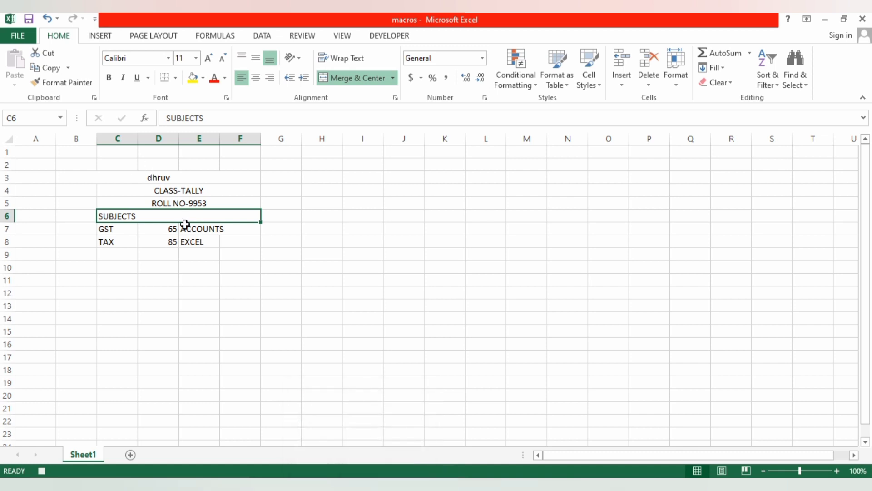
left_click(212, 229)
left_click_drag(220, 138, 229, 141)
- Enter the marks 69 for ACCOUNTS in F7 and 90 for EXCEL in F8
left_click(235, 228)
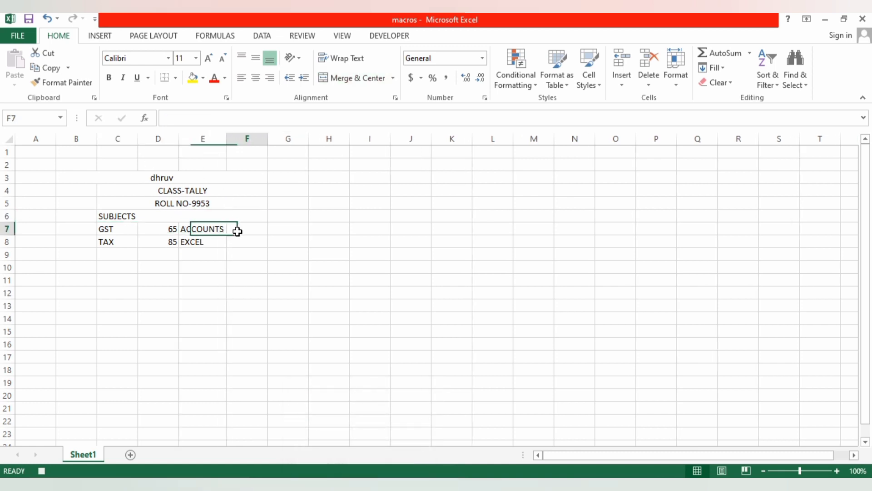
type("69")
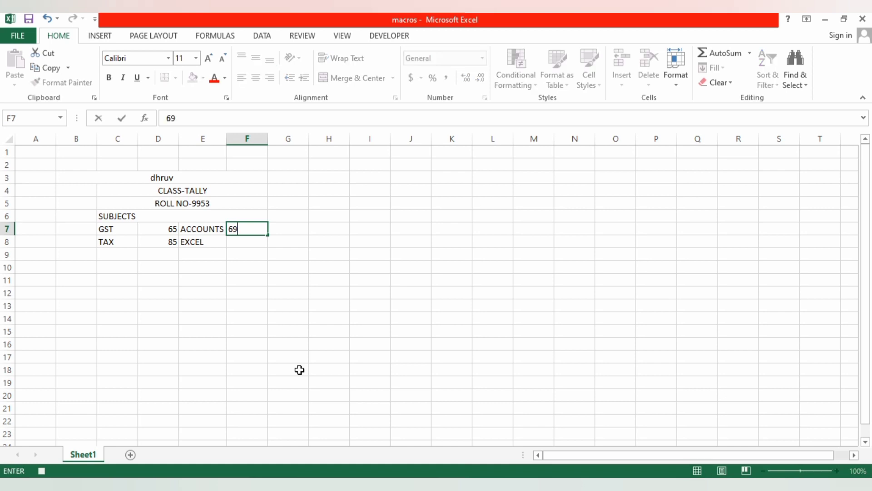
key("Return")
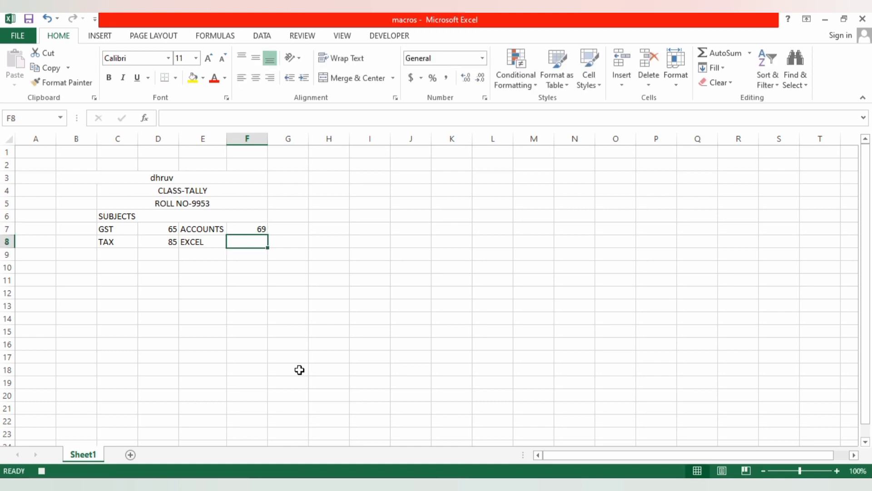
type("90")
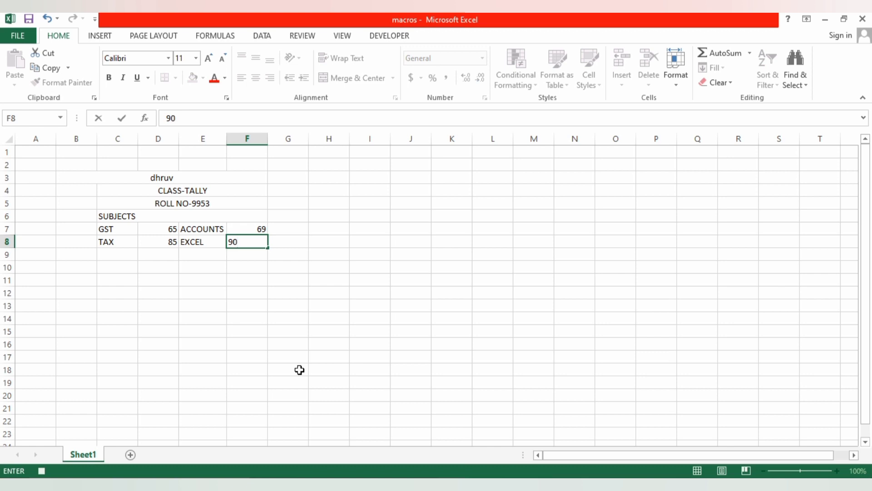
left_click(200, 328)
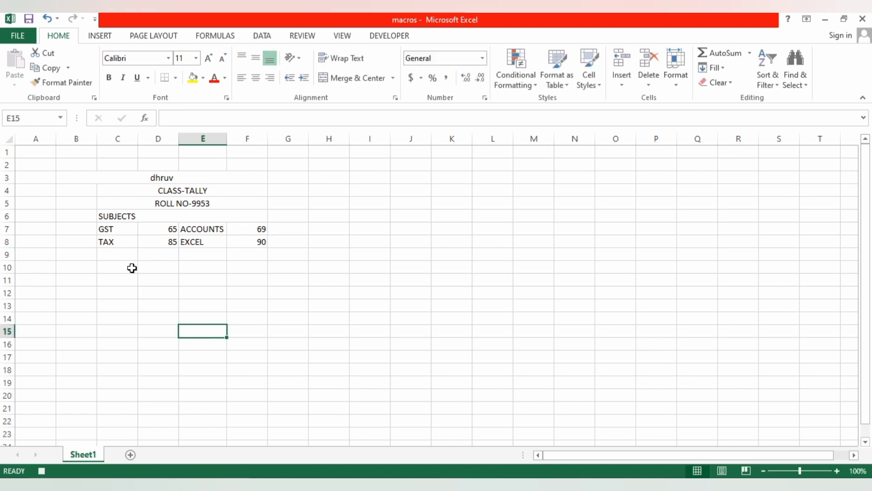
- Enter the summary labels TOTAL, OBTAINED, %, MIN and MAX in cells C10 to C14
left_click(132, 268)
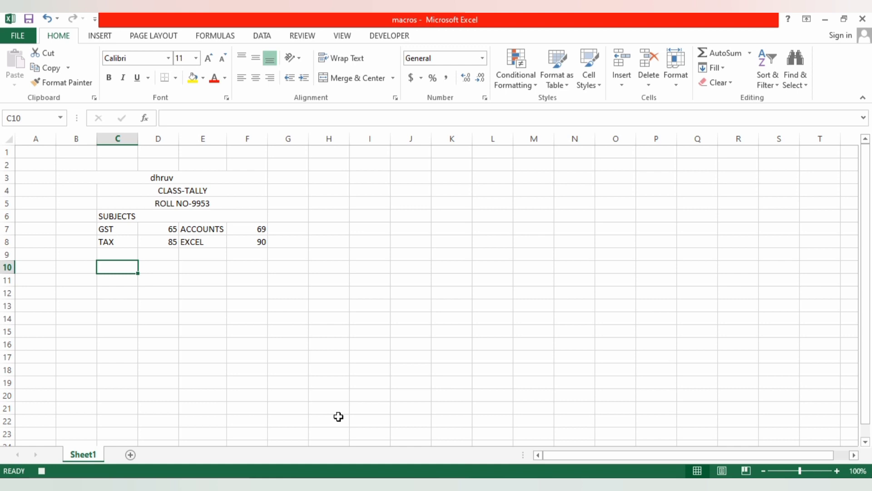
type("TOTAL")
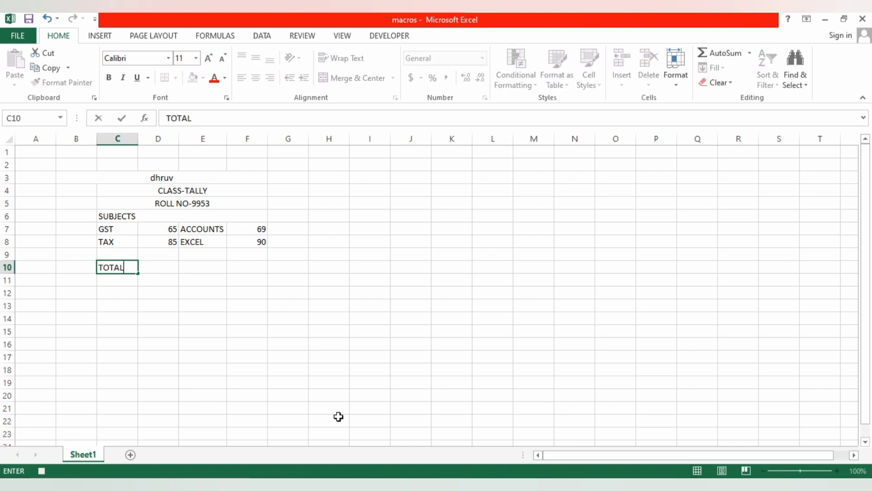
key("Return")
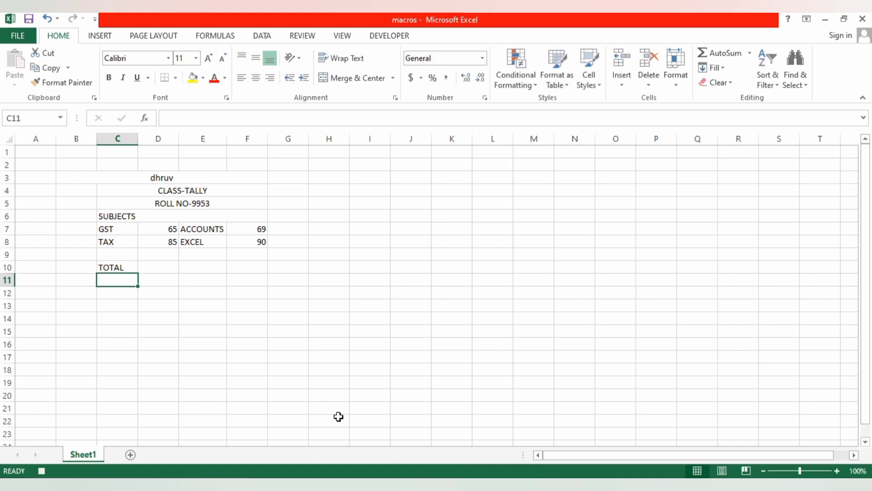
type("OBTAI")
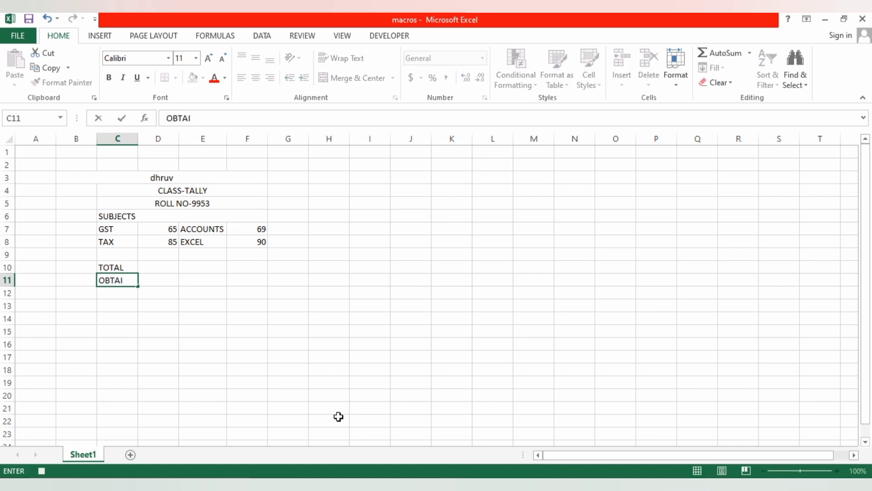
type("NED")
key("Return")
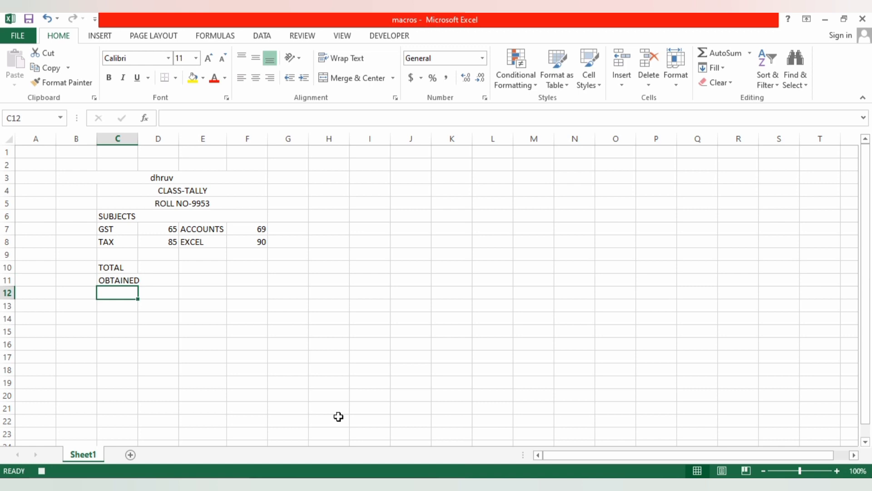
type("%")
key("Return")
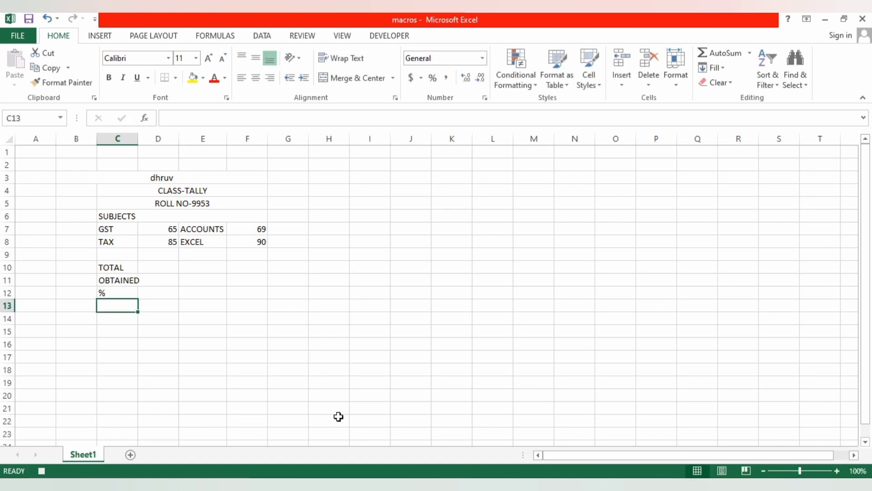
type("MIN")
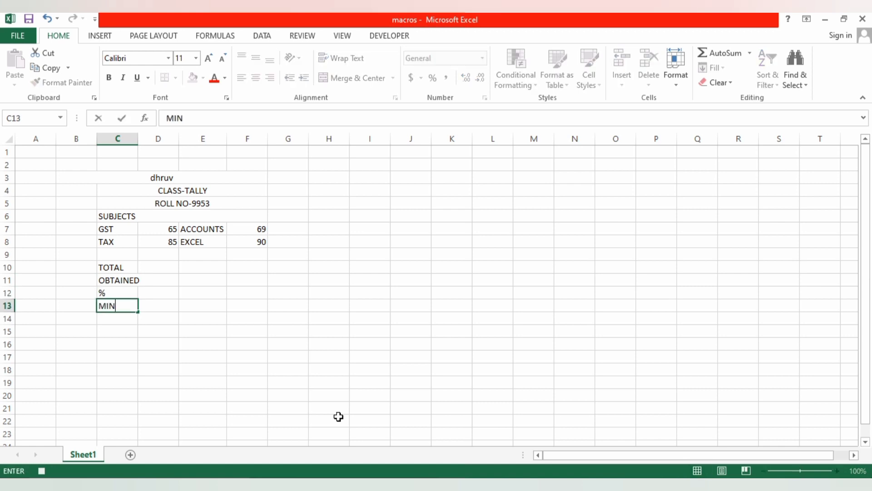
key("Return")
type("MAX")
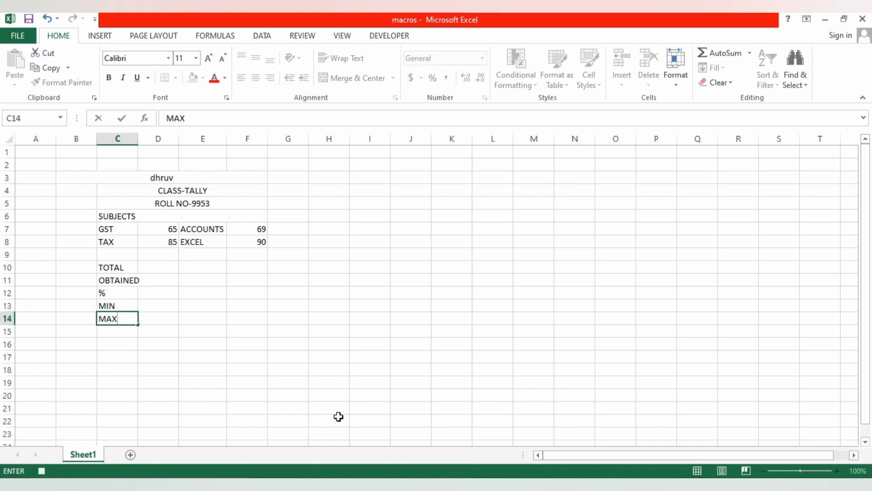
- Enter 400 as the total marks in E10
left_click(191, 269)
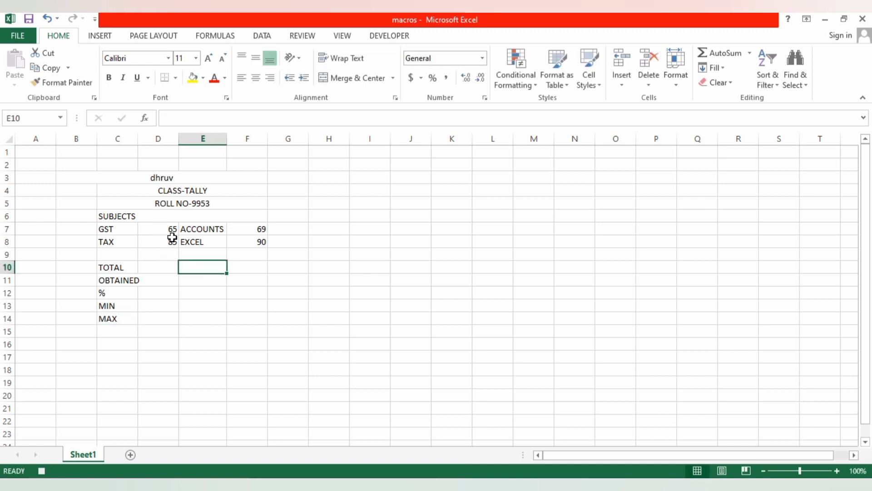
type("400")
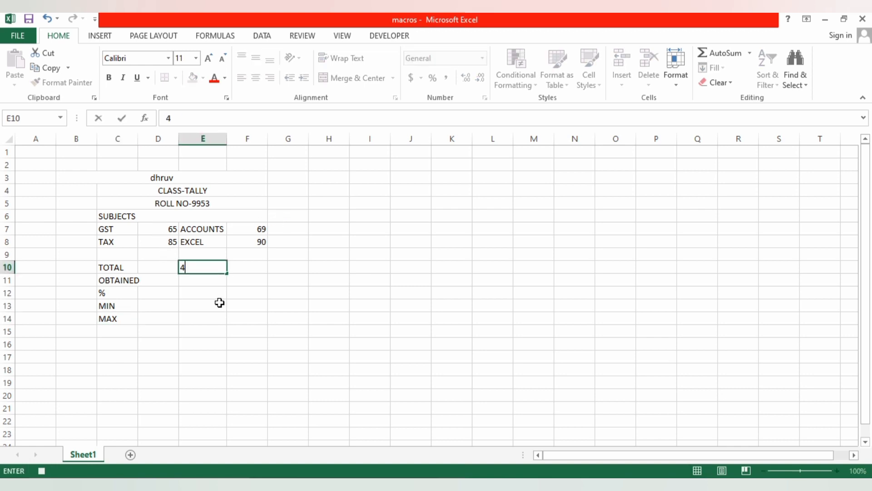
left_click(234, 336)
- Calculate the obtained marks in E11 with the formula =D7+D8+F7+F8
left_click(192, 277)
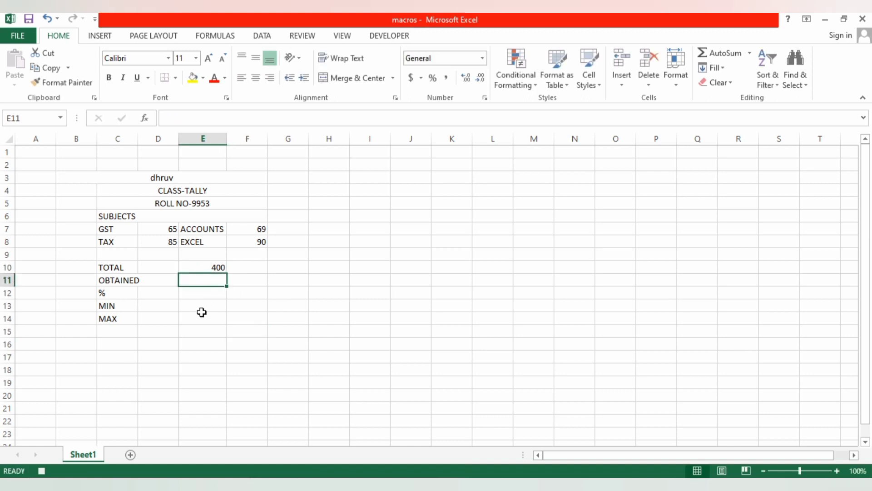
type("=")
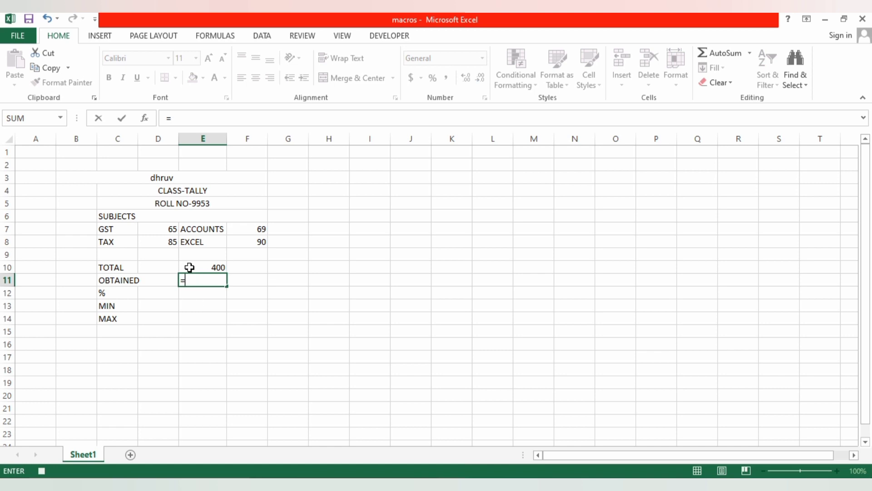
left_click(163, 230)
type("+")
left_click(172, 241)
type("+")
left_click(253, 229)
type("+")
left_click(253, 241)
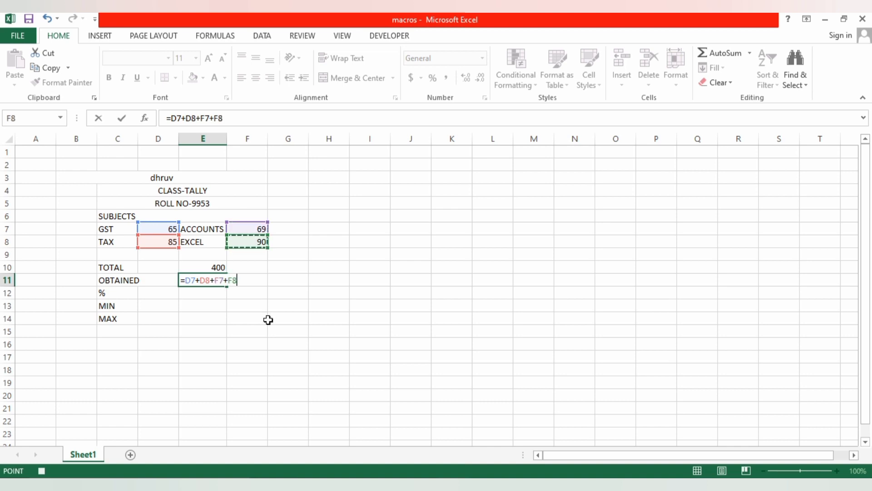
key("Return")
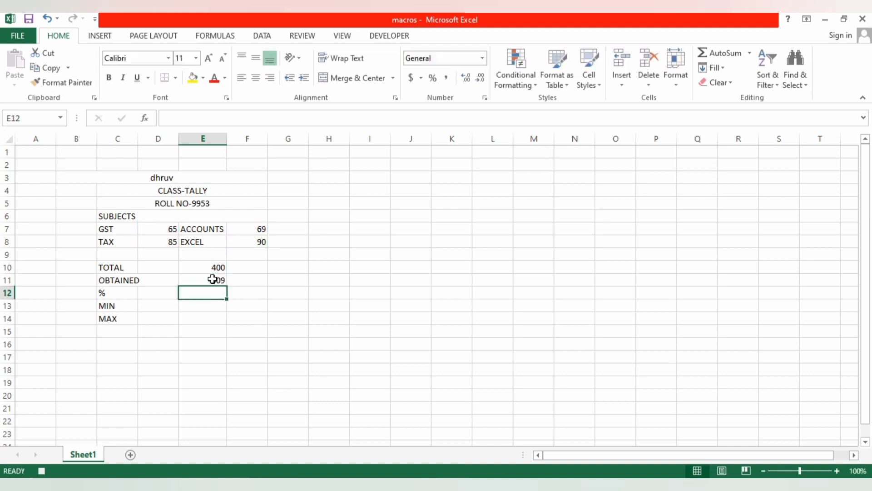
- Make the obtained marks value in E11 bold
left_click(210, 280)
left_click(108, 77)
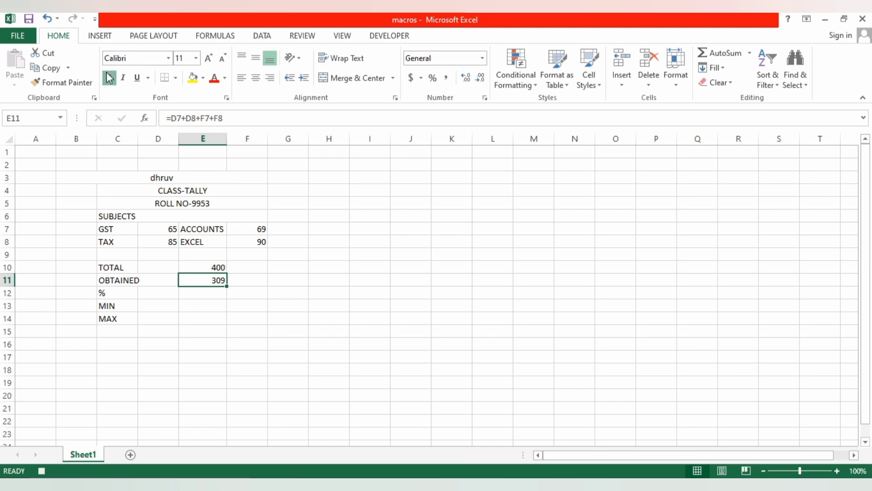
left_click(252, 317)
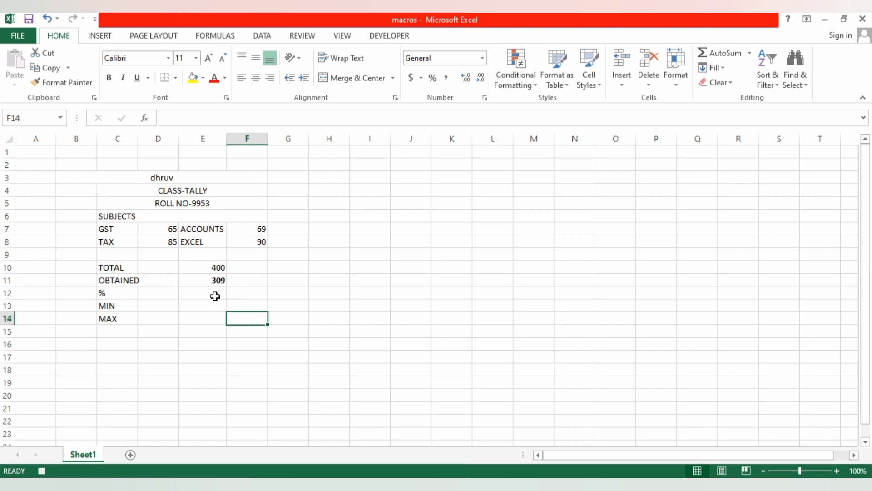
- Calculate the percentage in E12 with the formula =E11*100/E10
left_click(214, 295)
type("=")
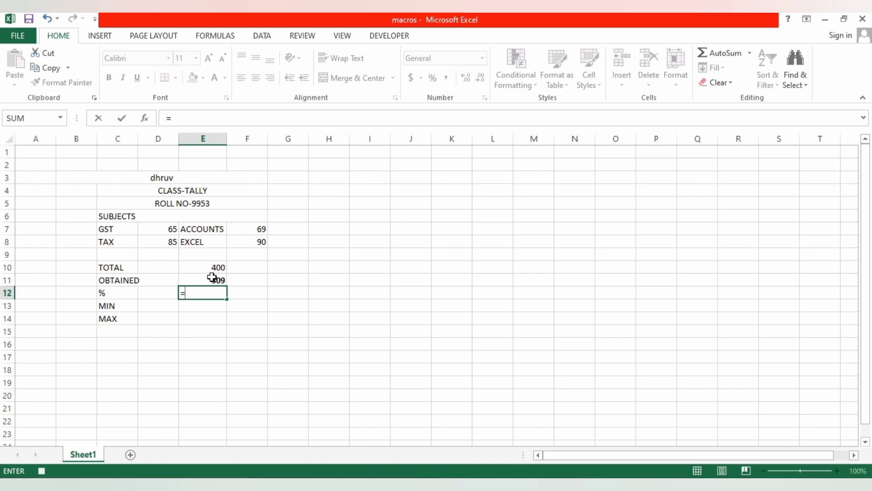
left_click(213, 279)
type("*100/")
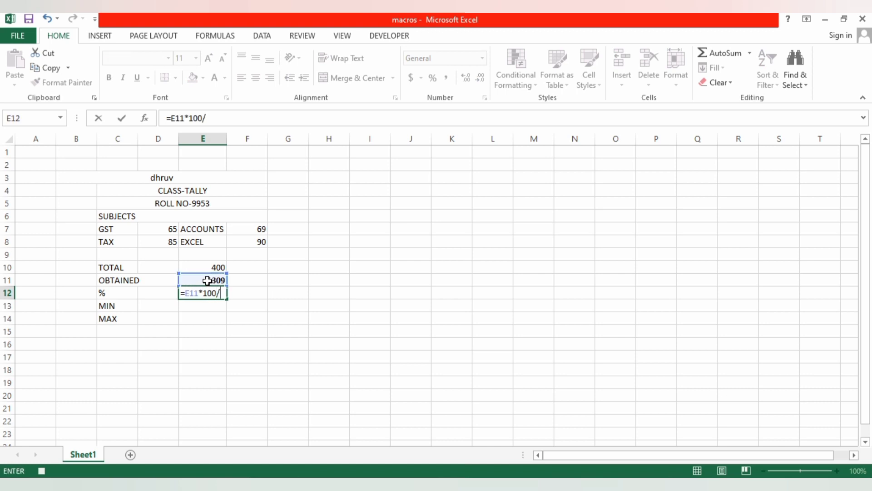
left_click(208, 268)
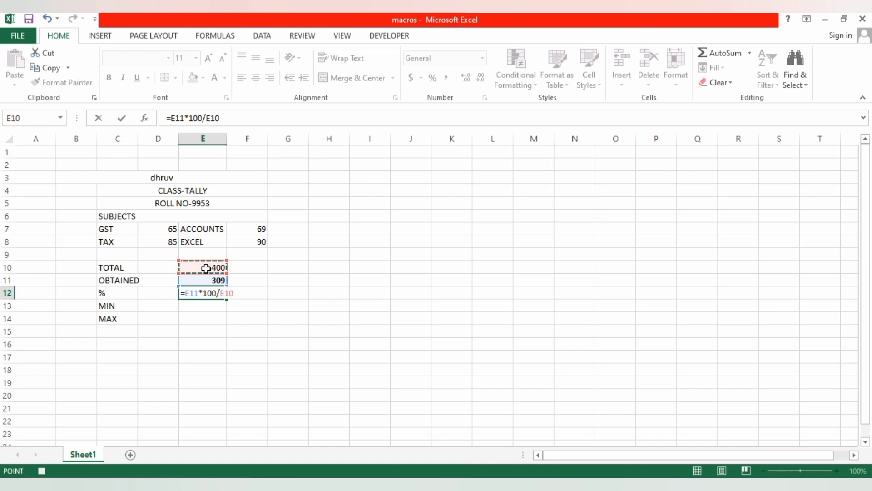
key("Return")
- Make the percentage value in E12 bold and fill its cell with yellow
left_click(210, 291)
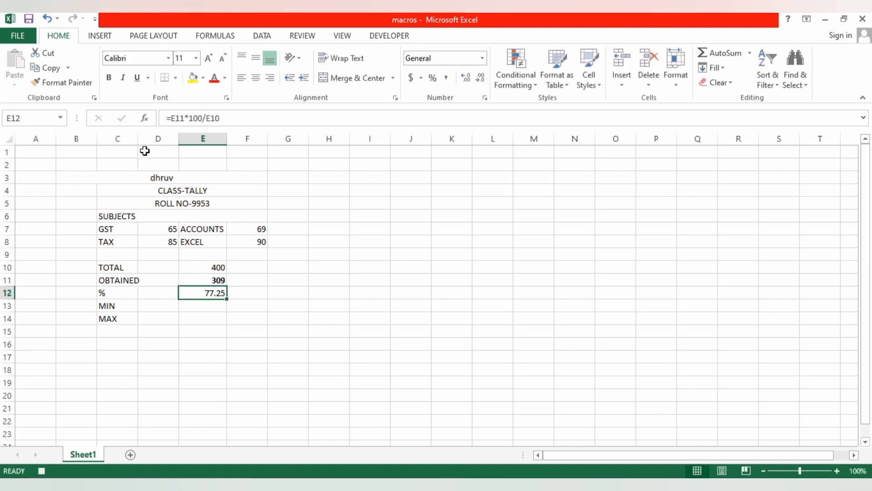
left_click(109, 77)
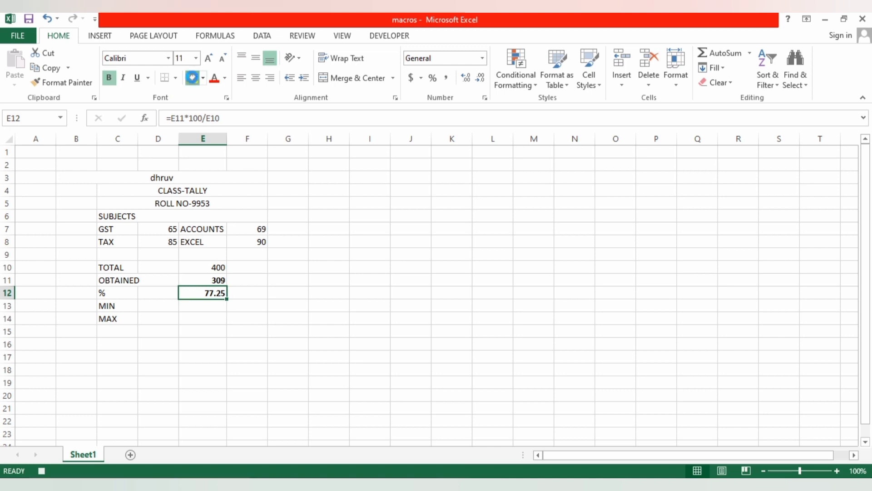
left_click(193, 77)
left_click(252, 289)
- Calculate the lowest mark in E13 with the formula =MIN(D7,D8,F7,F8)
left_click(182, 307)
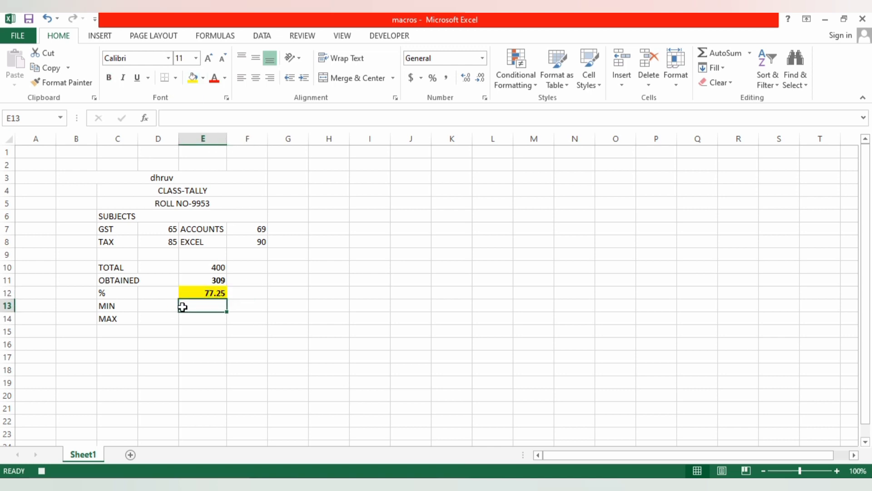
type("=MI")
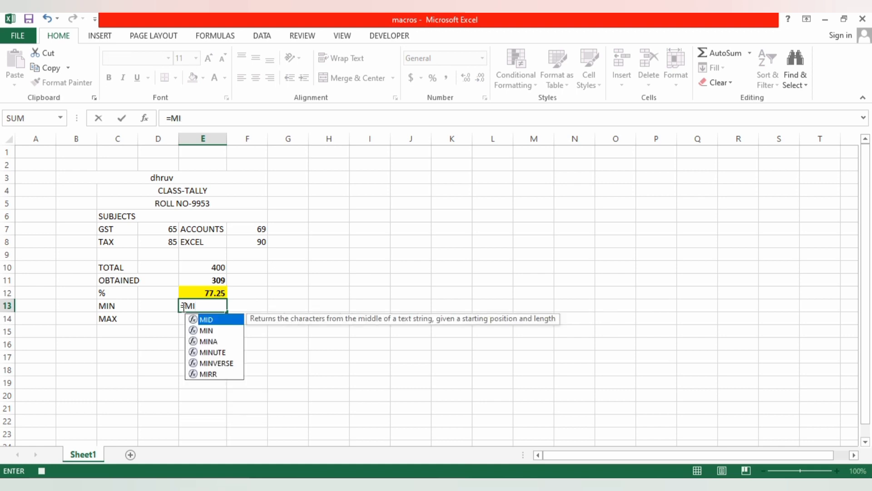
type("N(")
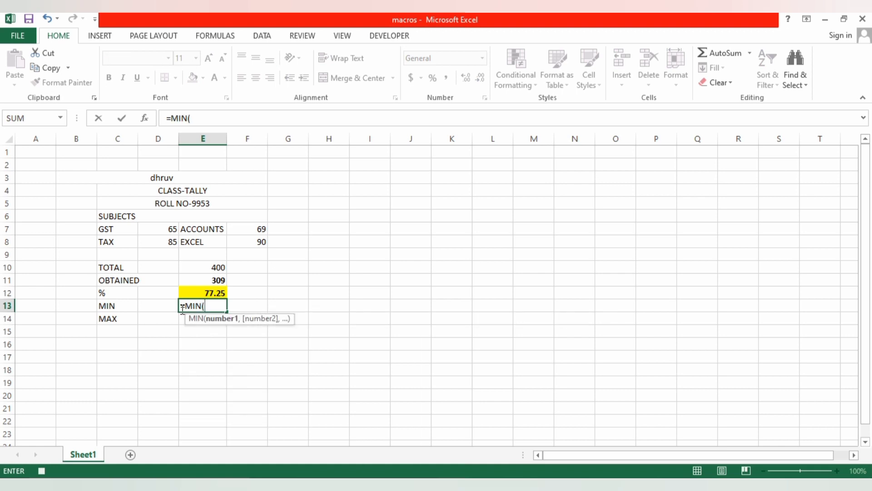
left_click(165, 228)
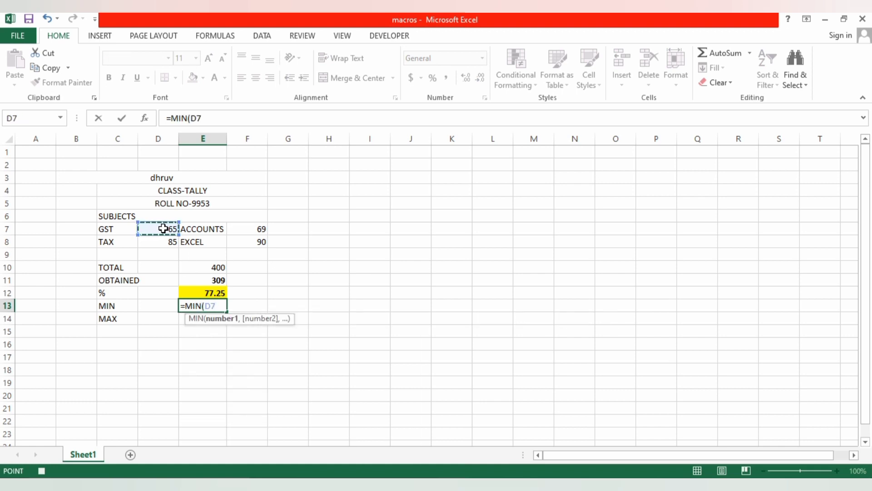
type(",")
left_click(167, 241)
type(",")
left_click(242, 230)
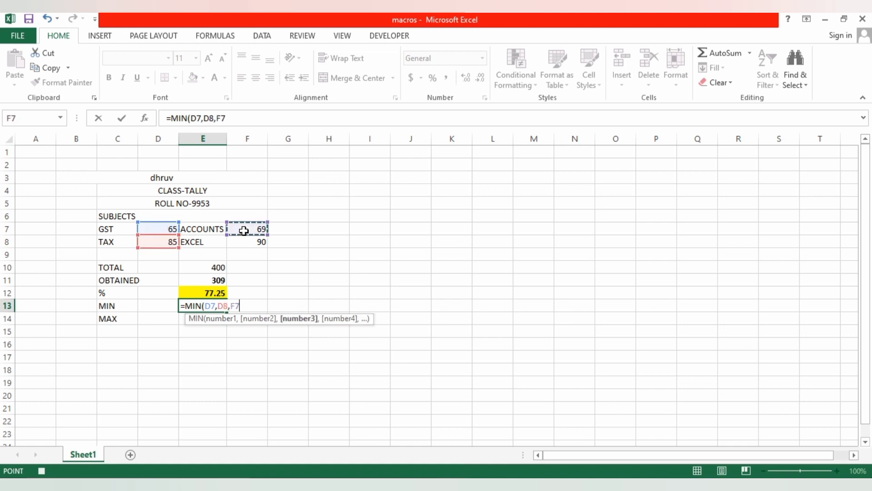
type(",")
left_click(243, 244)
type(")")
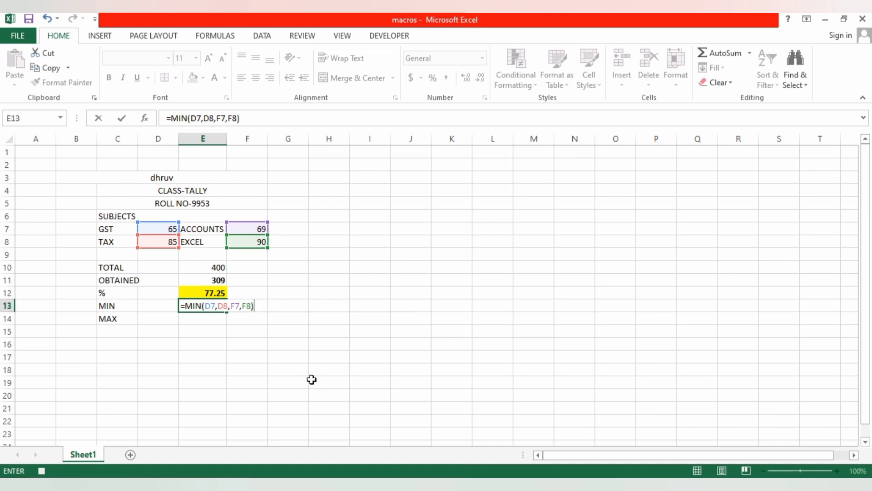
key("Return")
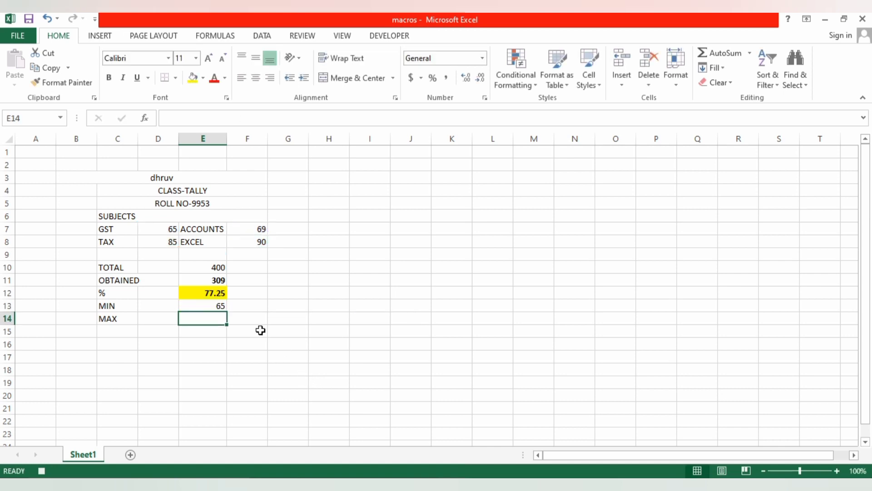
left_click(213, 307)
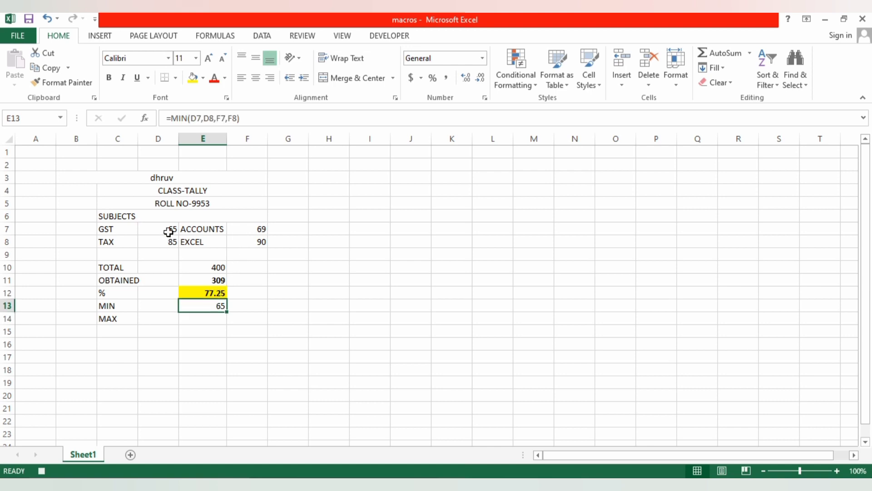
- Calculate the highest mark in E14 with the formula =MAX(D7,D8,F7,F8)
left_click(207, 319)
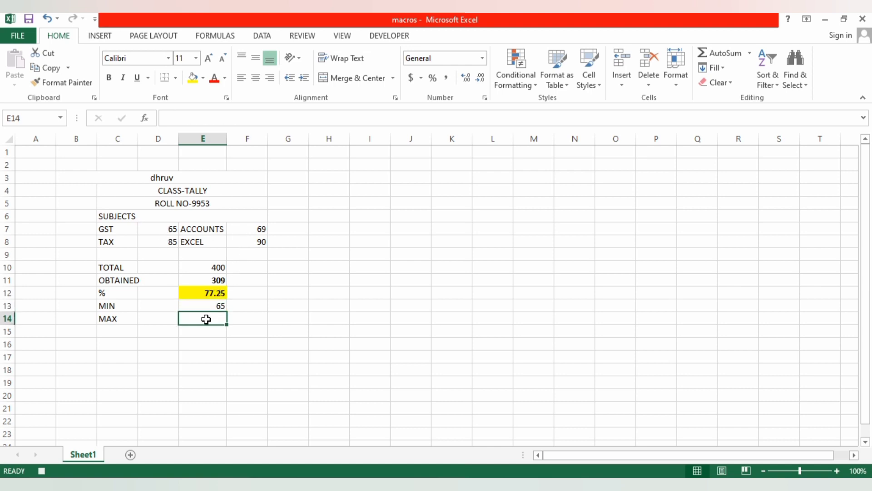
type("=MAX")
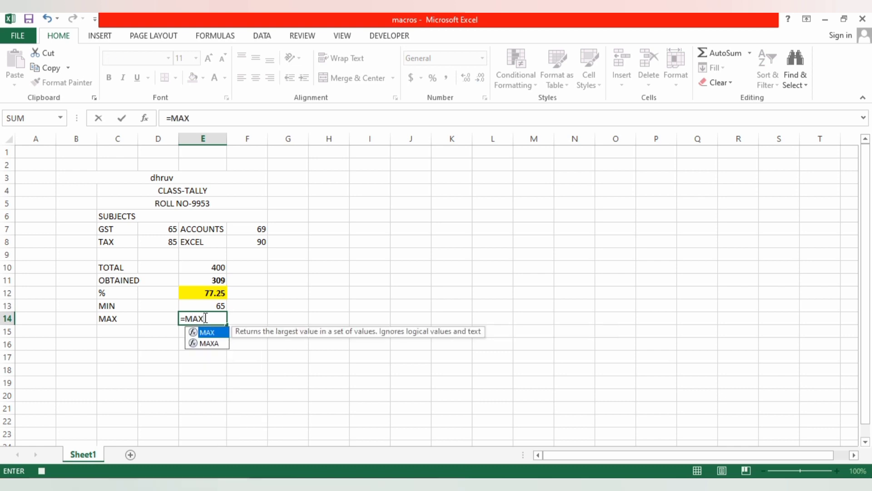
type("(")
left_click(161, 230)
type(",")
left_click(161, 242)
type(",")
left_click(244, 229)
type(",")
left_click(244, 241)
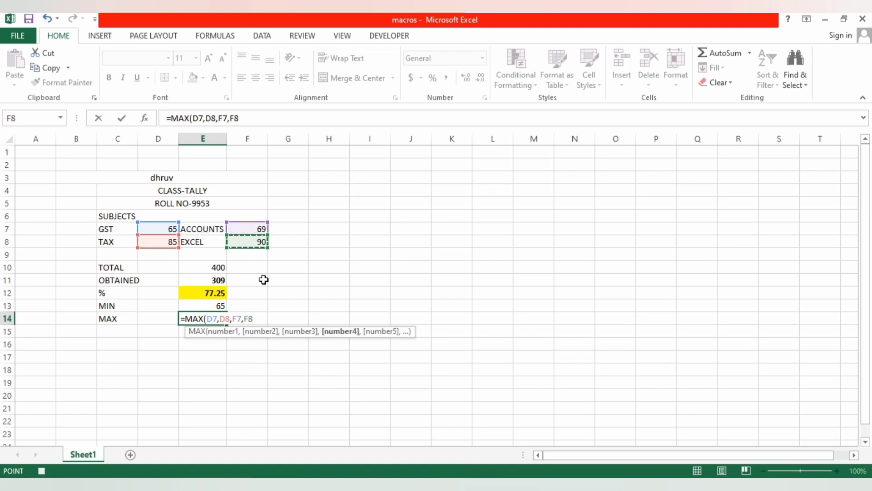
type(")")
key("Return")
- Make the minimum and maximum values in E13 and E14 bold
left_click(218, 318)
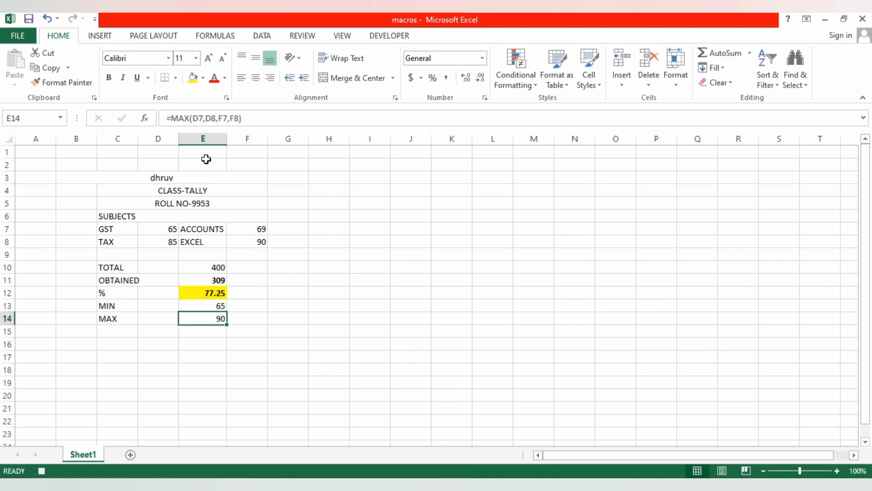
left_click_drag(210, 305, 211, 318)
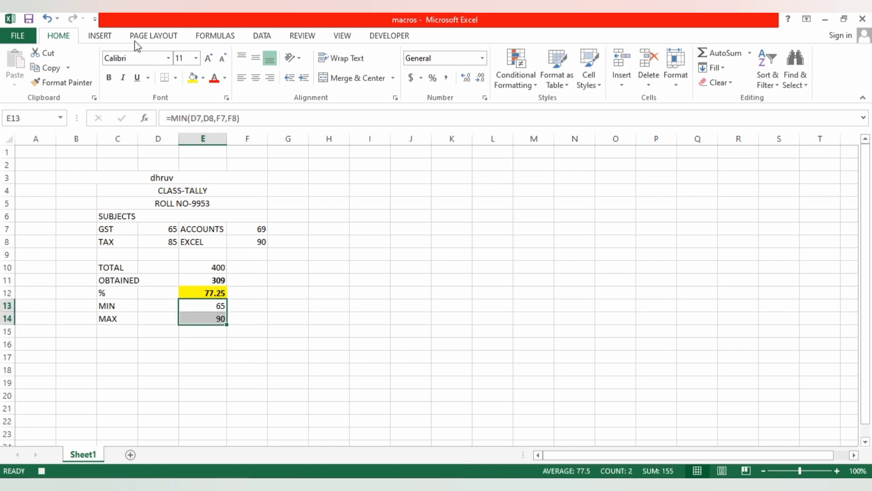
left_click(109, 77)
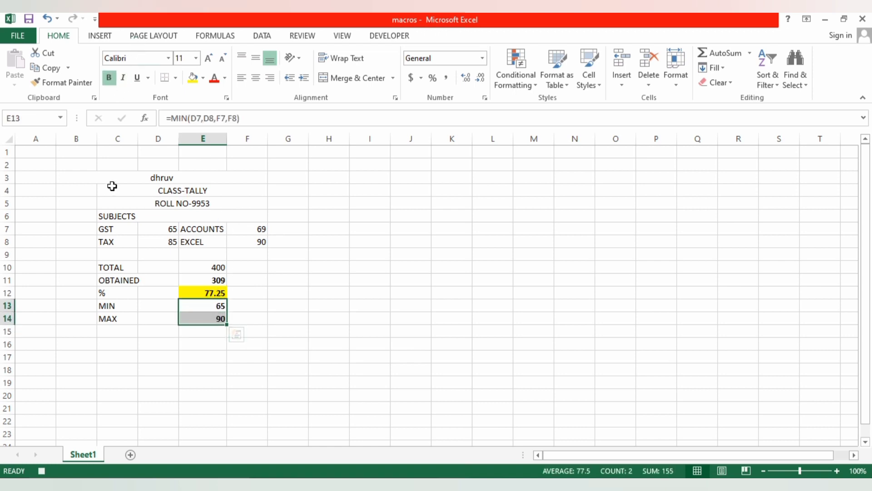
- Fill the whole marksheet area B3:G16 with the blue theme colour
left_click_drag(110, 179, 289, 349)
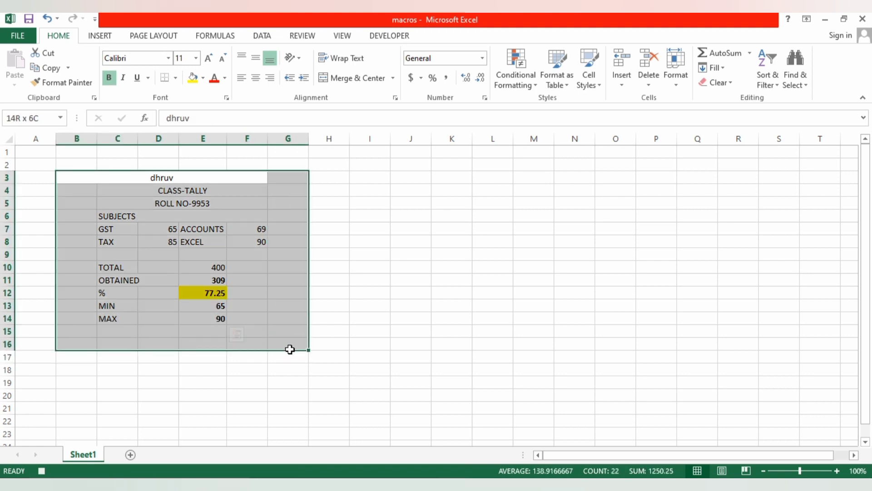
left_click(203, 78)
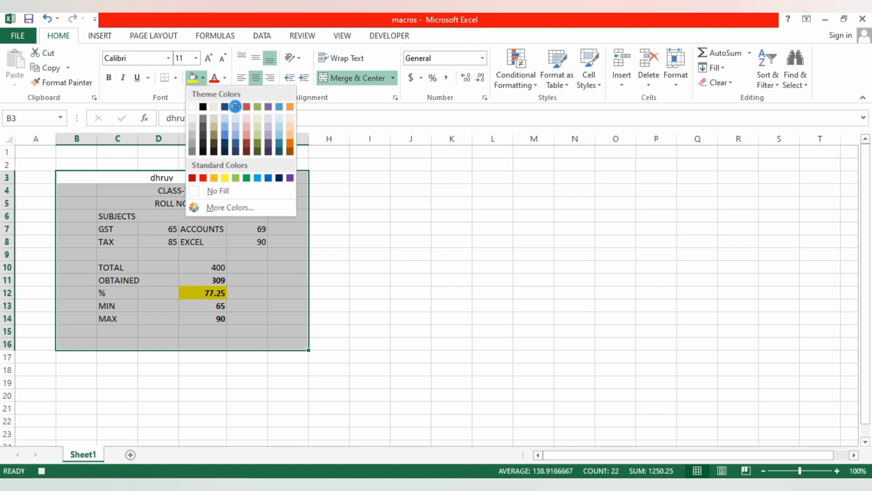
left_click(235, 107)
- Fill the student name row B3:G3 with the darker orange theme colour
left_click(117, 176)
left_click_drag(117, 177, 286, 179)
left_click(204, 78)
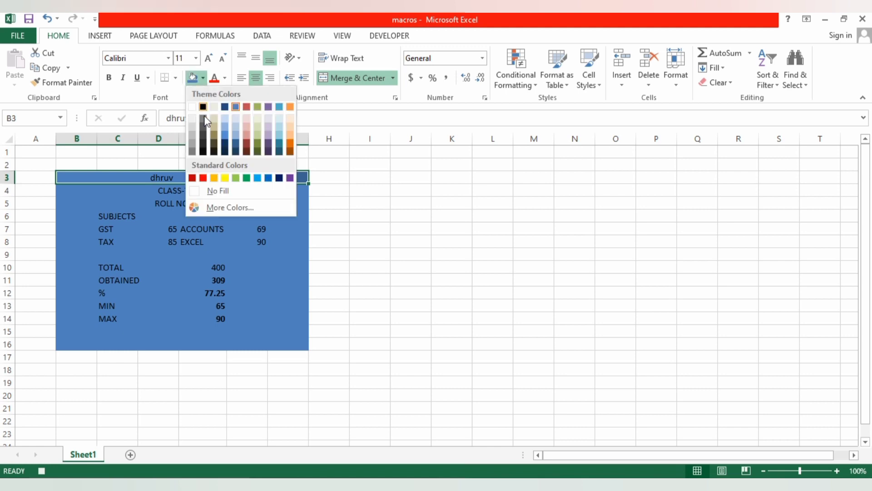
left_click(291, 144)
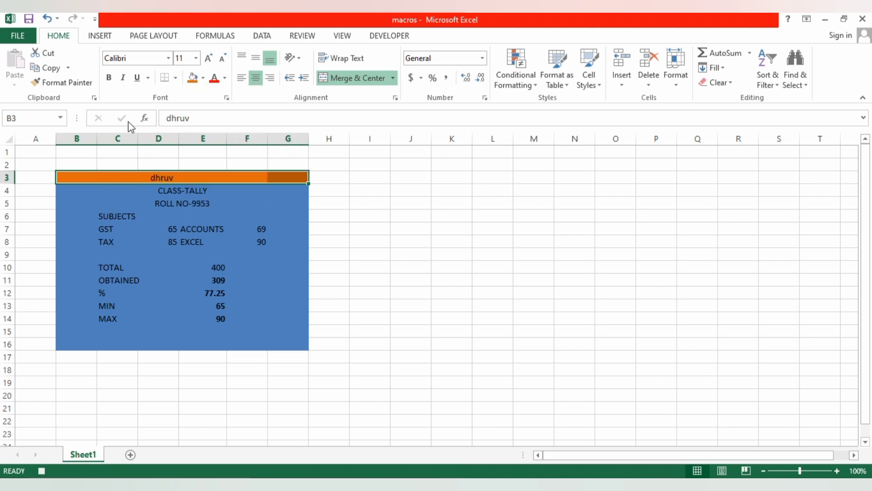
- Make the student name in row 3 bold and set its font size to 14
left_click(256, 78)
left_click(257, 78)
left_click(109, 78)
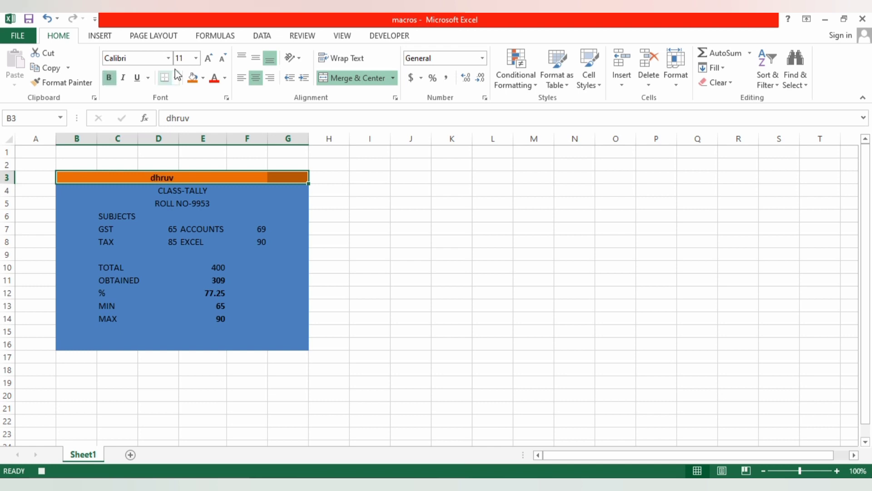
left_click(194, 58)
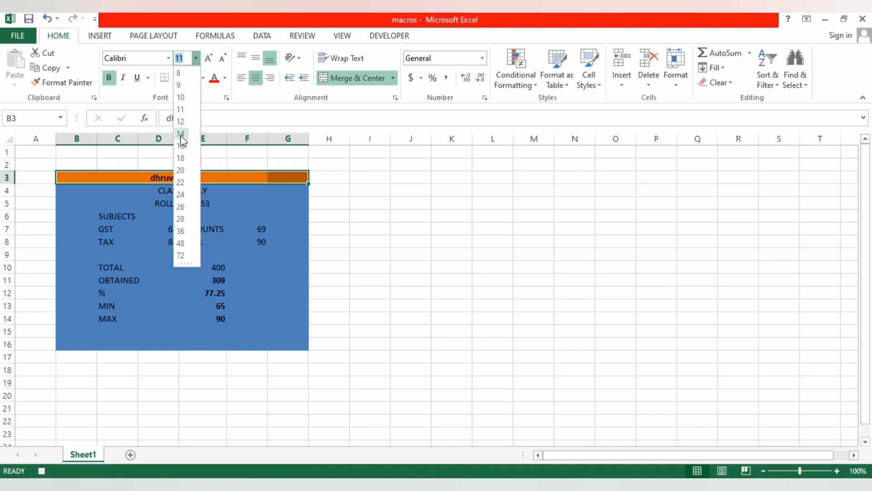
left_click(180, 133)
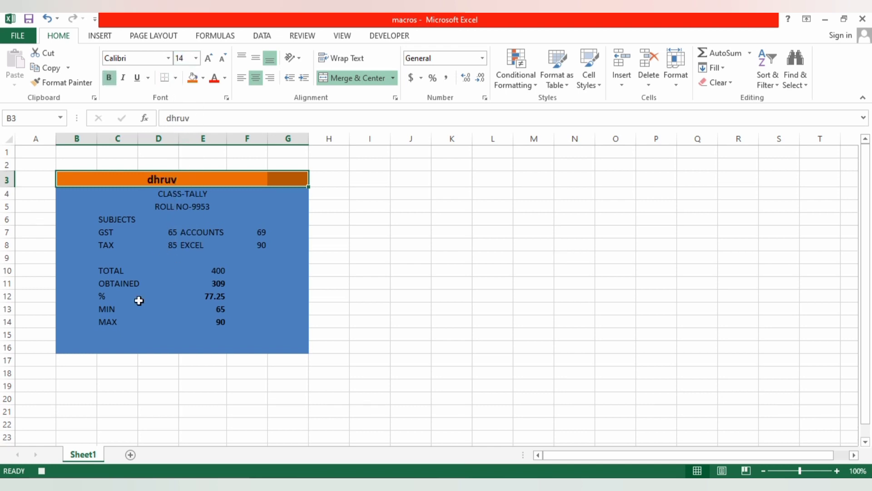
- Make the summary rows from TOTAL to MAX and the subjects and marks block in C6:F8 bold
left_click_drag(111, 269, 211, 334)
left_click(109, 78)
left_click(392, 305)
left_click_drag(117, 219, 255, 245)
left_click(113, 78)
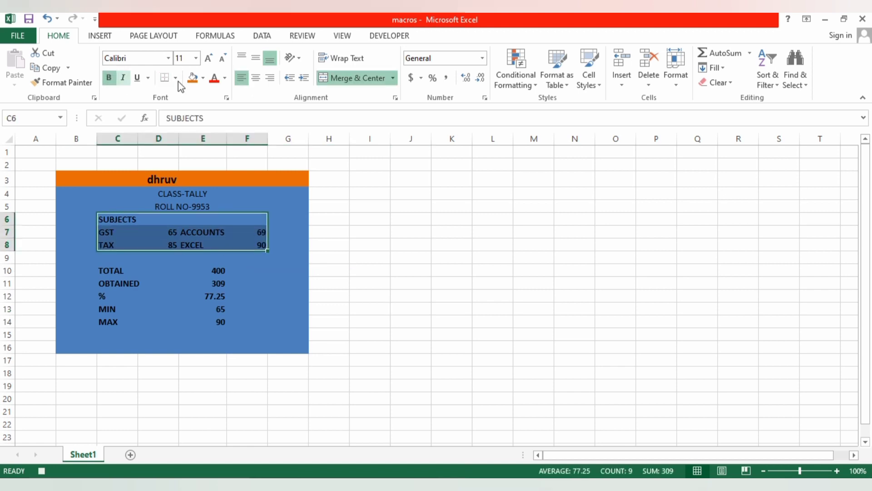
- Set the font colour of the subjects and marks block to black
left_click(225, 79)
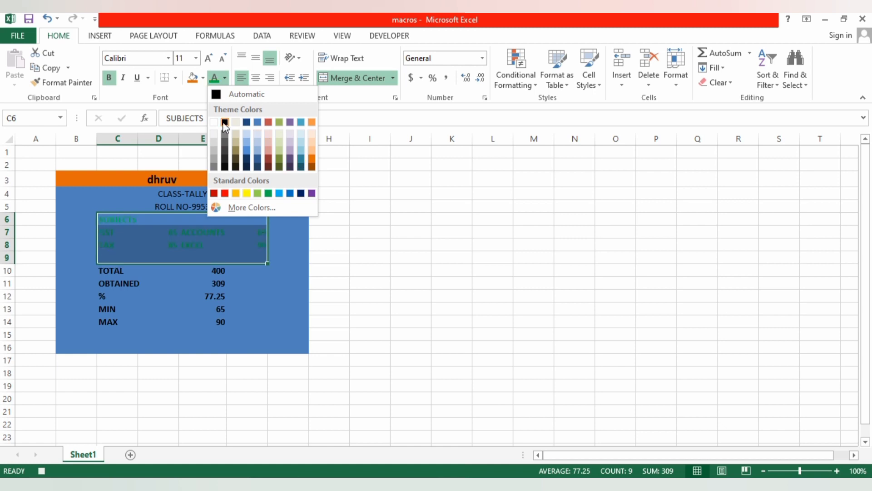
left_click(225, 123)
left_click(356, 260)
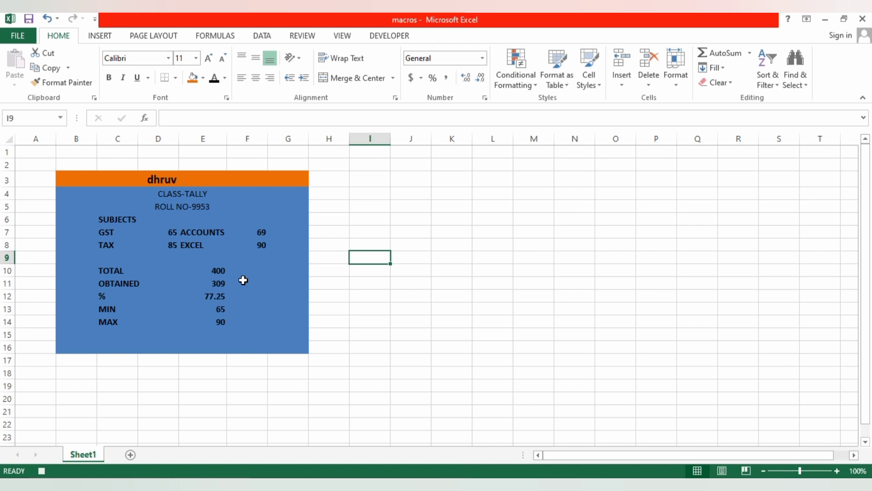
- Stop recording the macro
left_click(384, 37)
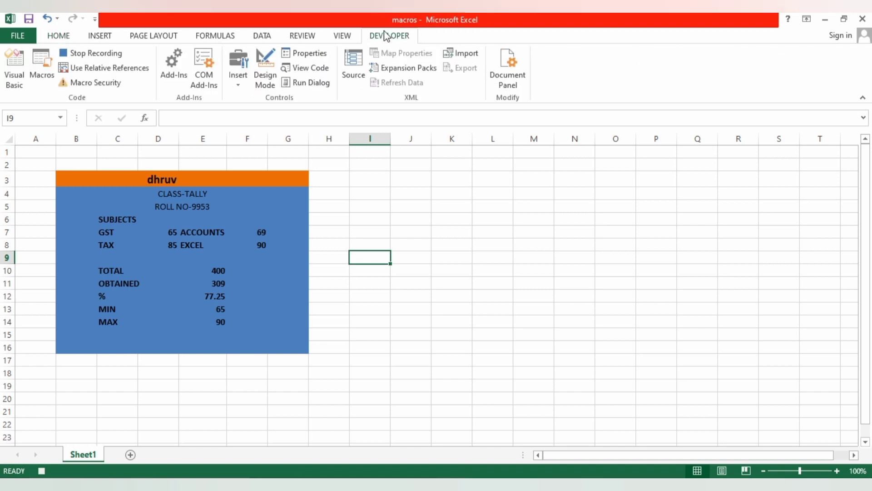
left_click(105, 58)
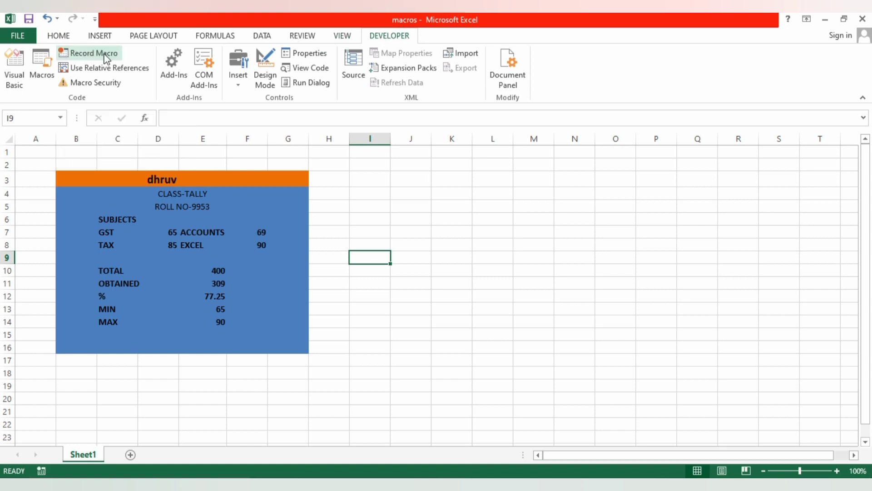
- Add a new worksheet and run Macro1 on it to recreate the marksheet
left_click(131, 455)
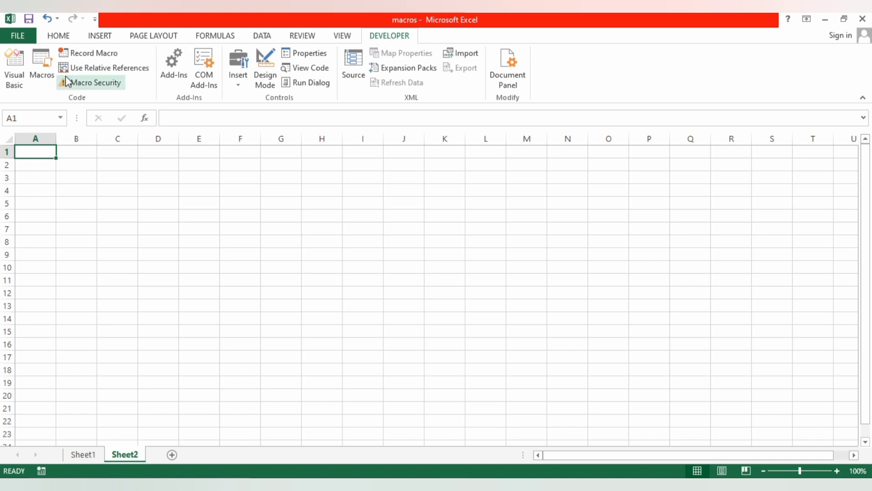
left_click(45, 70)
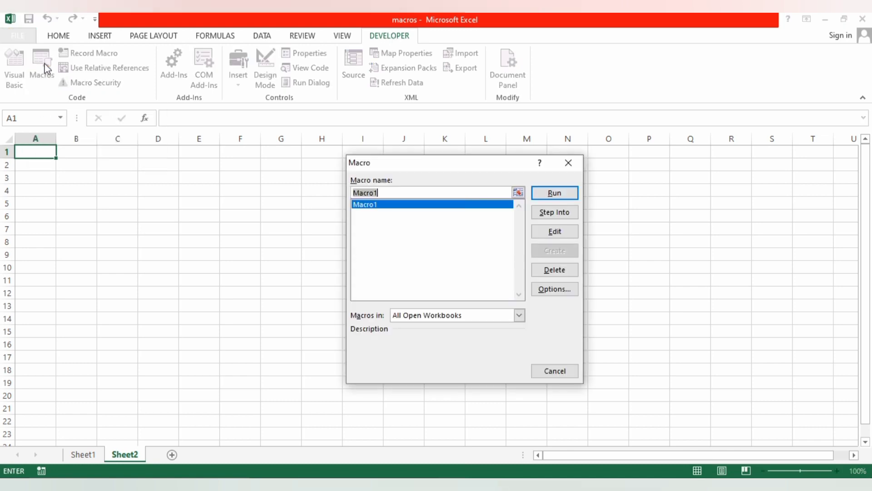
left_click(551, 193)
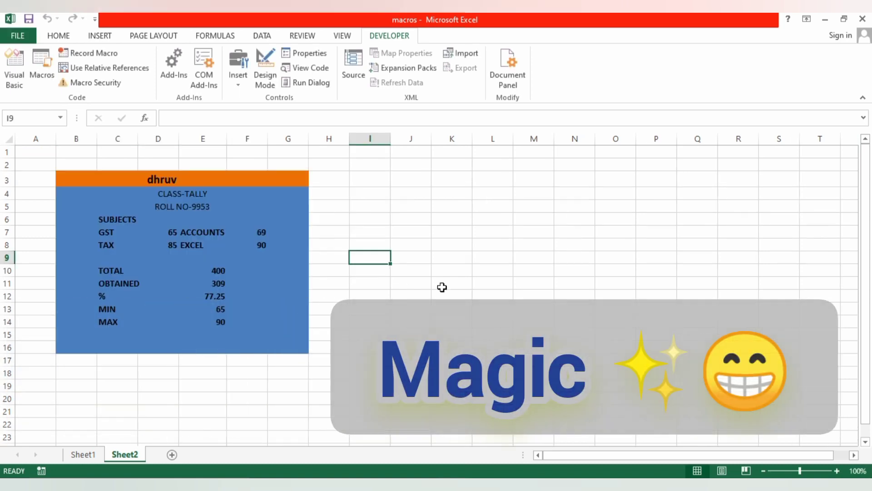
left_click(186, 187)
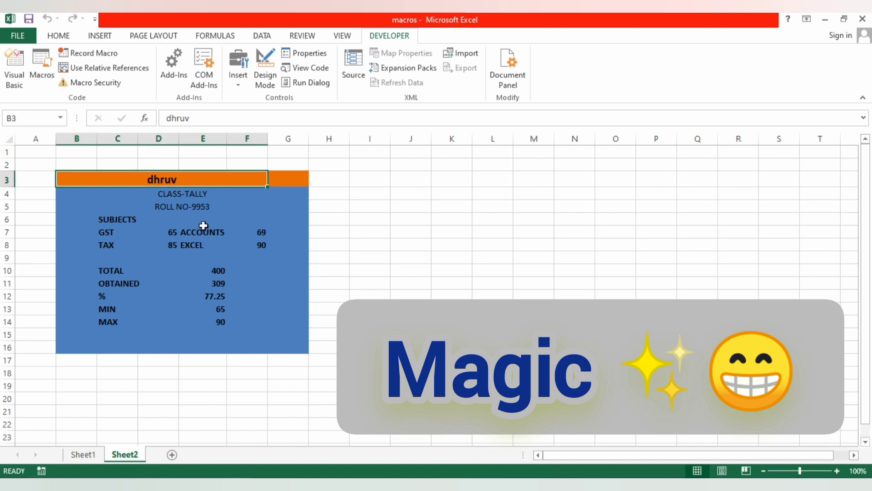
- Replace the student's name in the marksheet's title row on Sheet2 with another student's name
left_click(202, 205)
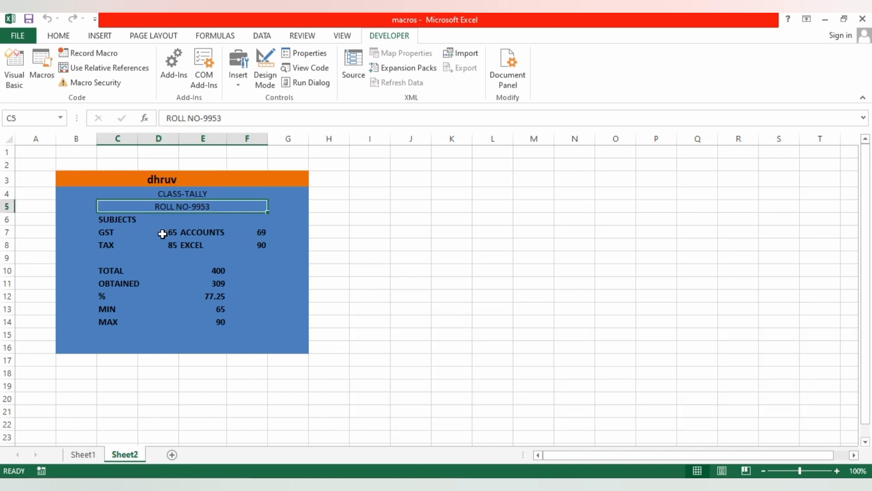
left_click(179, 181)
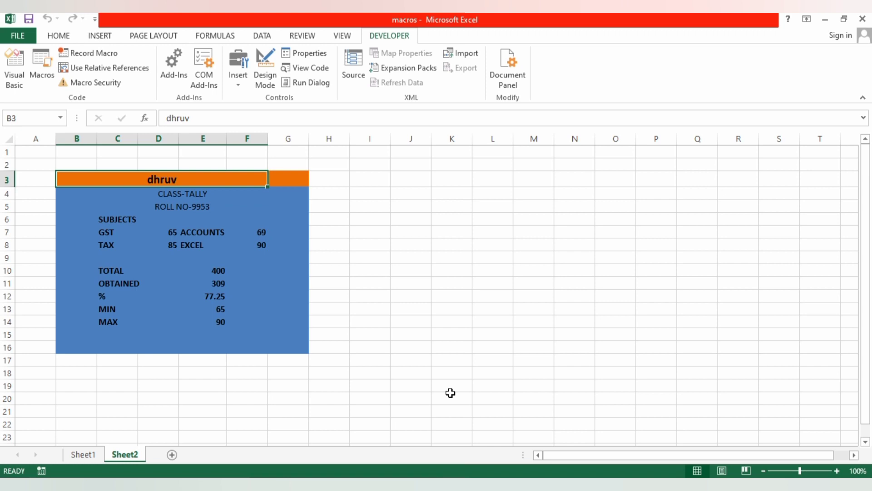
type("KES")
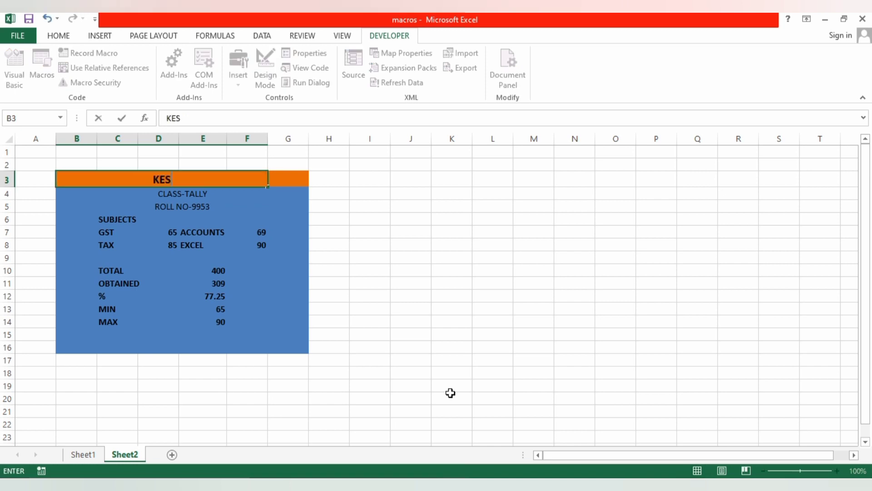
type("HU")
- Replace the number after "ROLL NO-" in the marksheet on Sheet2 with the new student's roll number
left_click(203, 206)
left_click(226, 117)
key("BackSpace")
key("BackSpace")
key("BackSpace")
key("BackSpace")
type("1562")
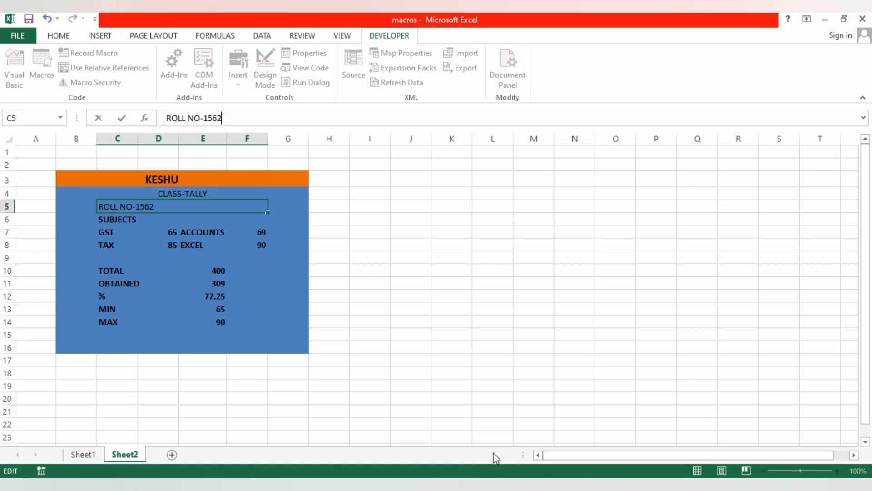
key("Return")
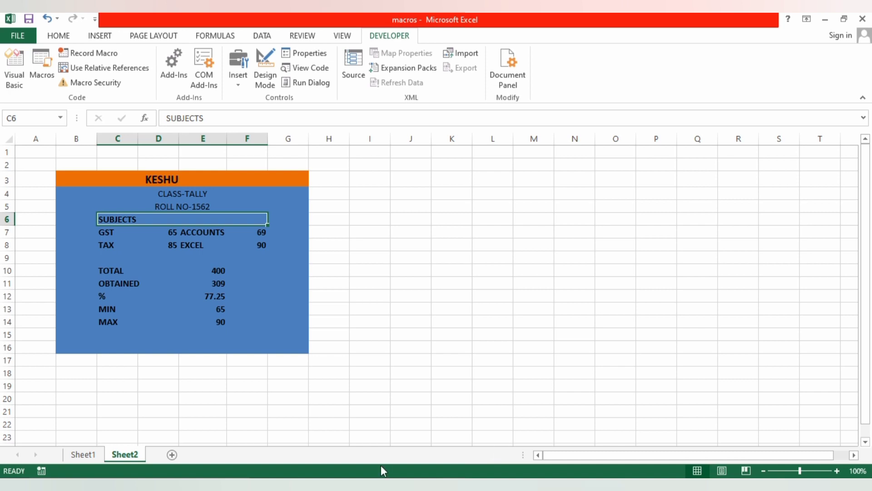
- Set the marks on Sheet2 to 55 for GST, 65 for TAX, 90 for ACCOUNTS and 85 for EXCEL
left_click(165, 233)
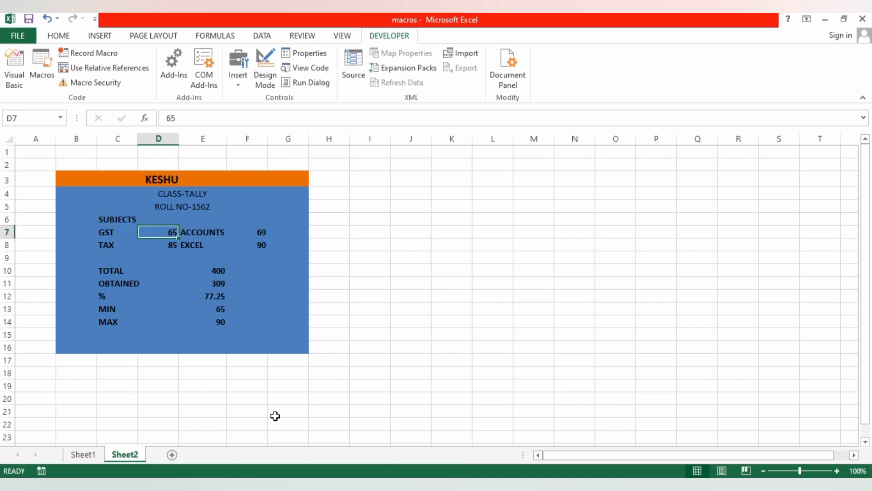
type("55")
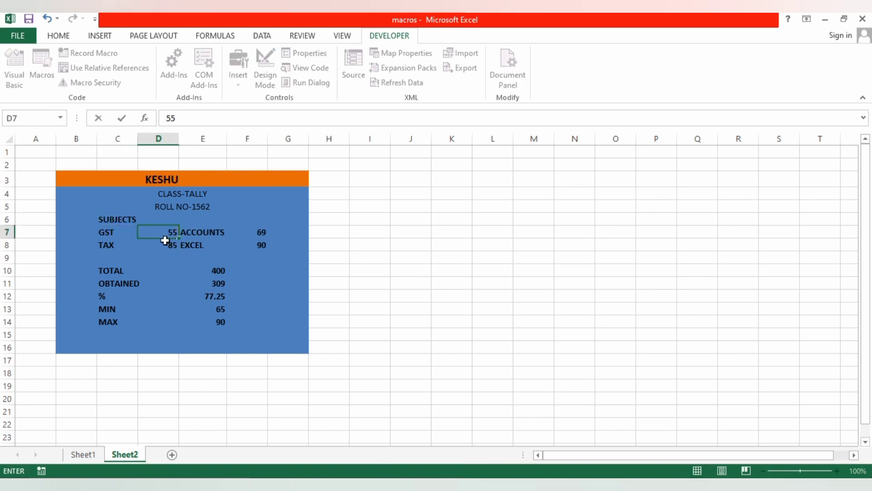
key("Return")
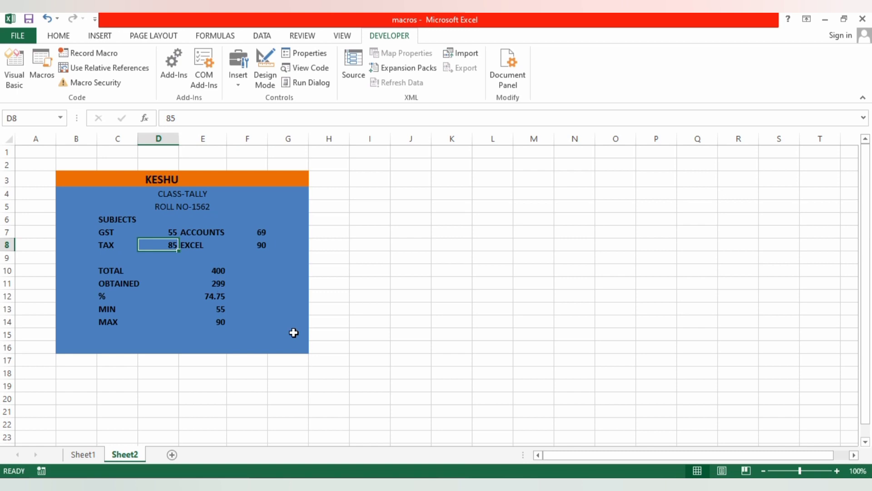
type("65")
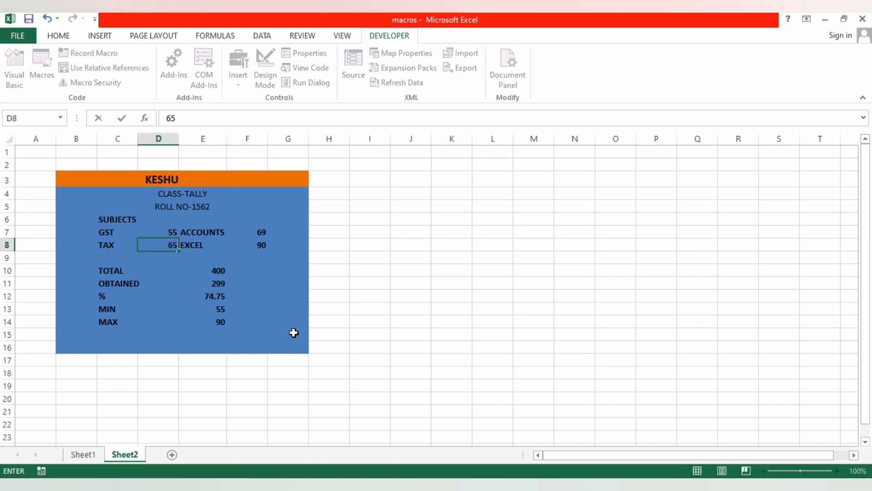
left_click(253, 236)
type("90")
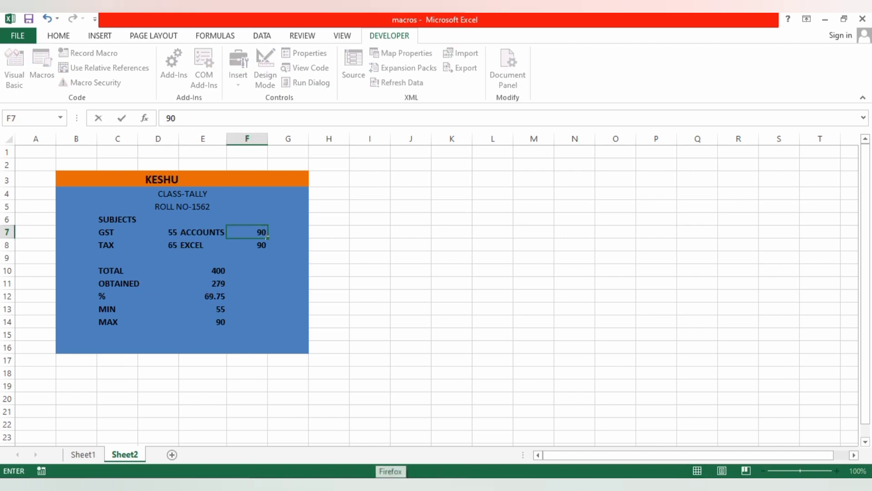
left_click(254, 245)
type("85")
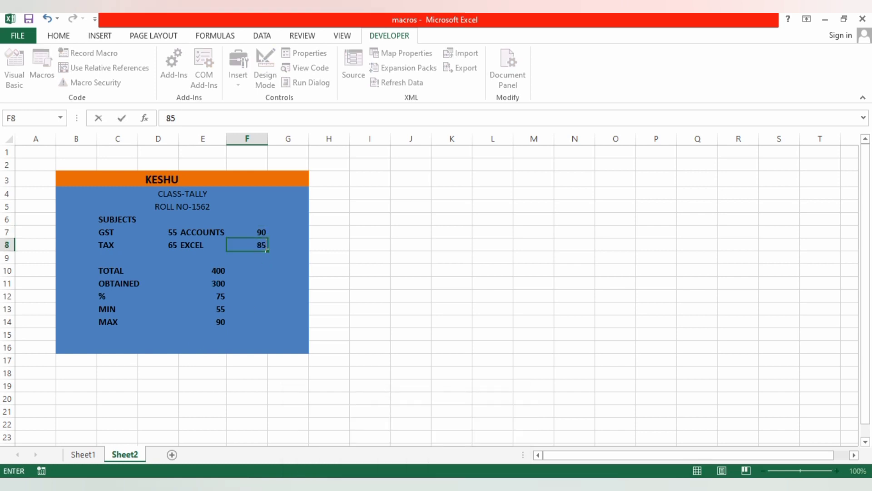
key("Return")
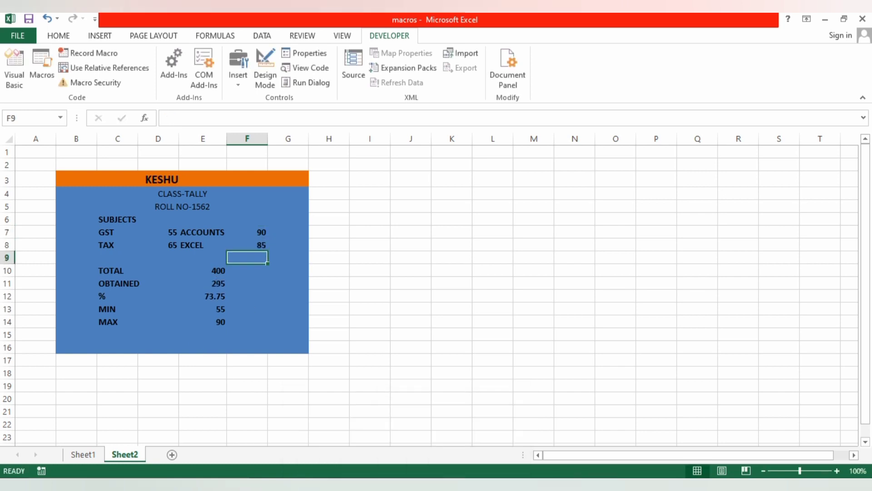
left_click(212, 321)
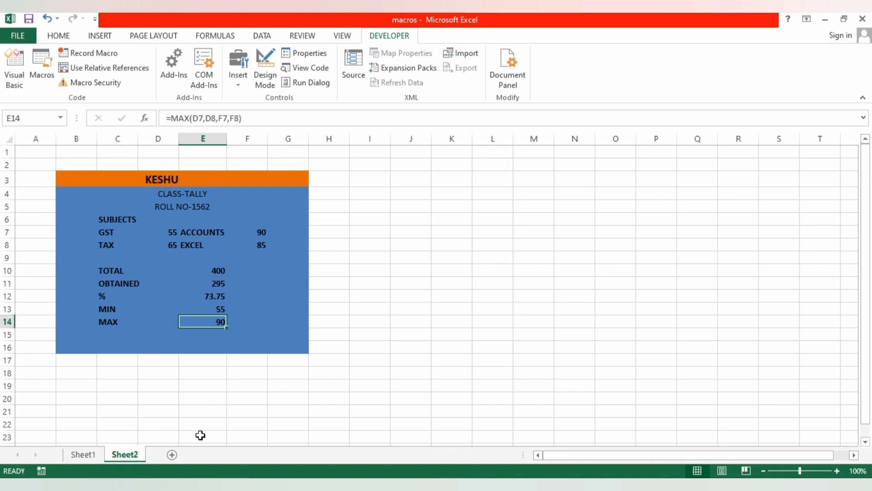
- Add three new worksheets, Sheet3 to Sheet5, and run the recorded marksheet macro on each
left_click(172, 455)
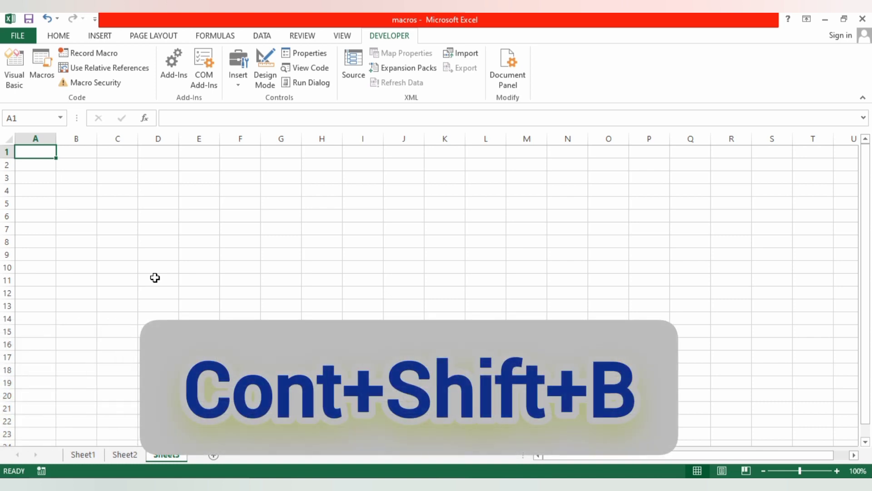
key("ctrl+shift+b")
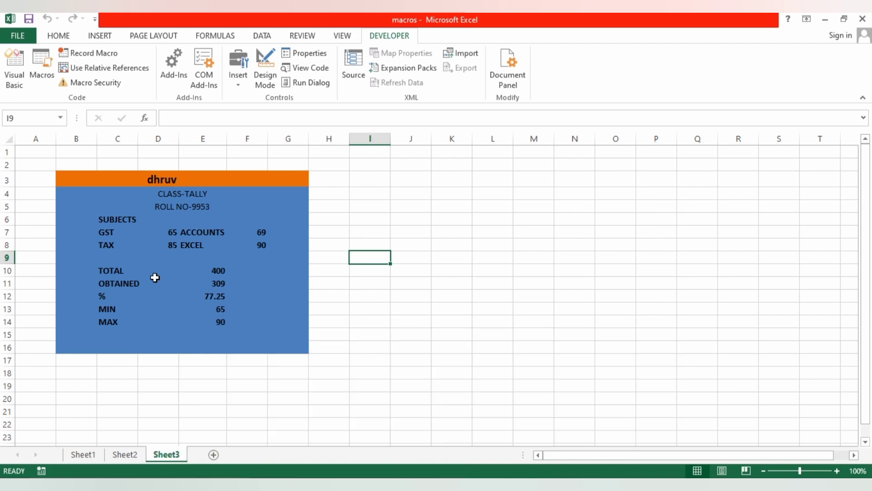
left_click(213, 455)
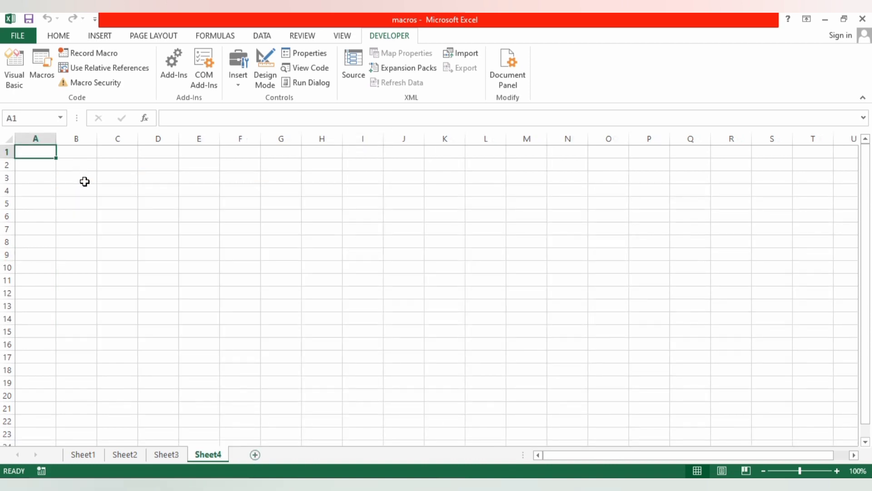
key("ctrl+shift+b")
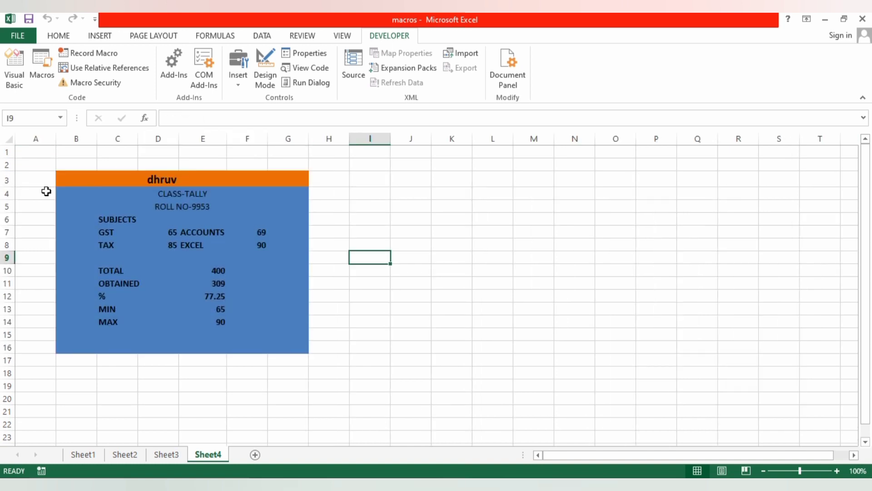
left_click(255, 454)
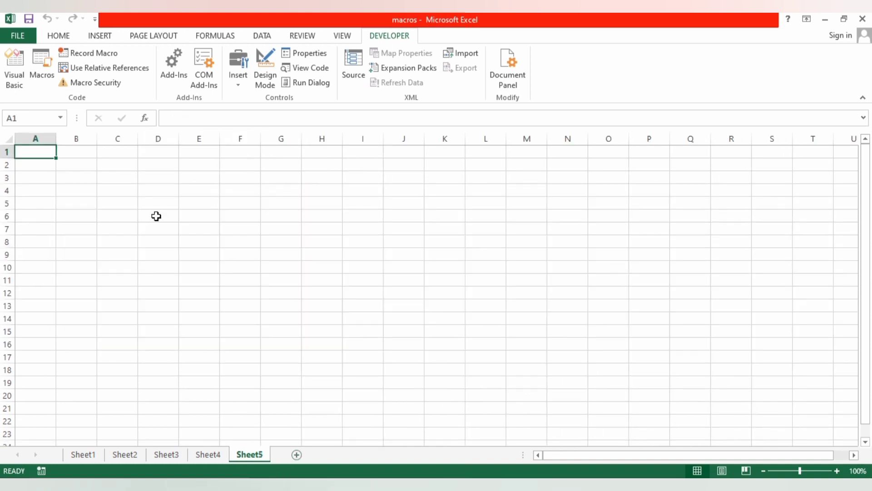
key("ctrl+shift+b")
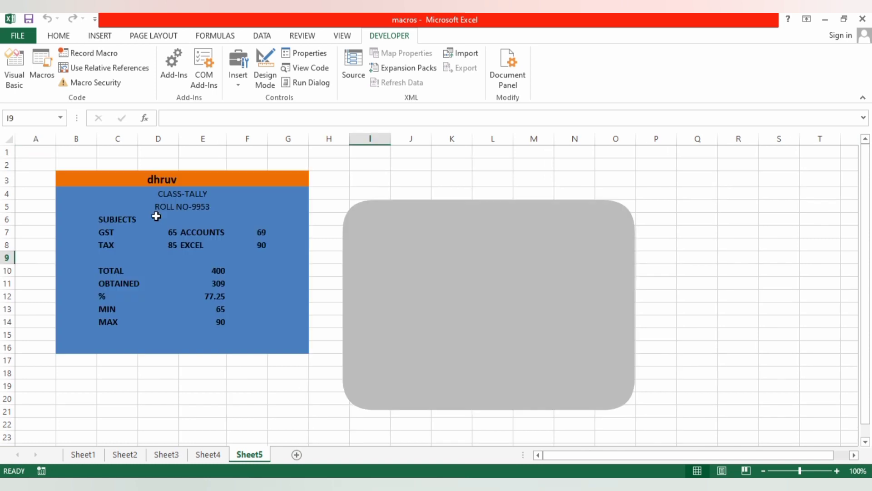